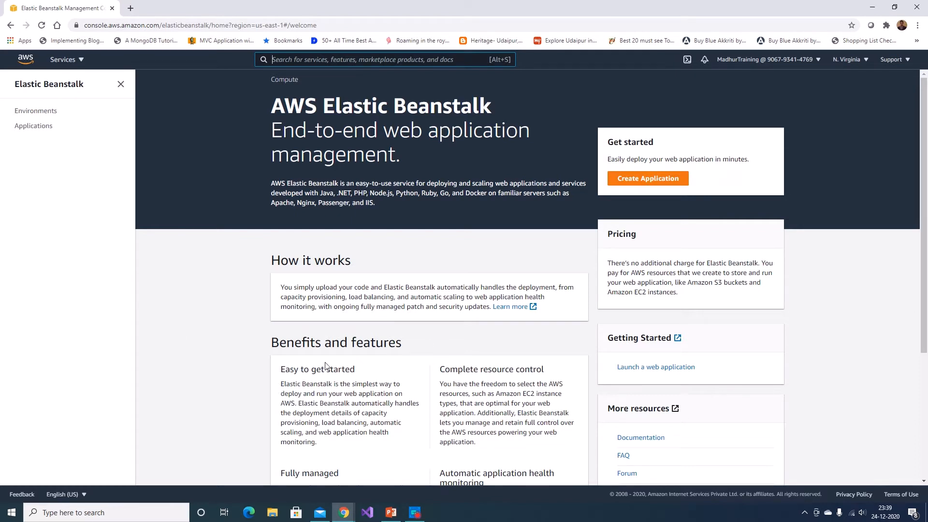
- Start creating a new web application and name it MyNodeApp
click(661, 182)
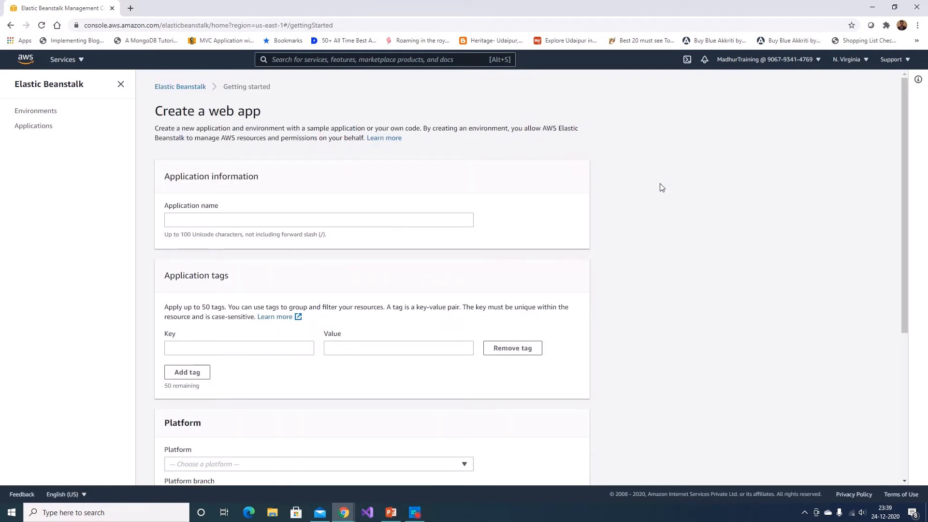
scroll(652, 227, down, 4)
scroll(647, 245, up, 4)
click(259, 221)
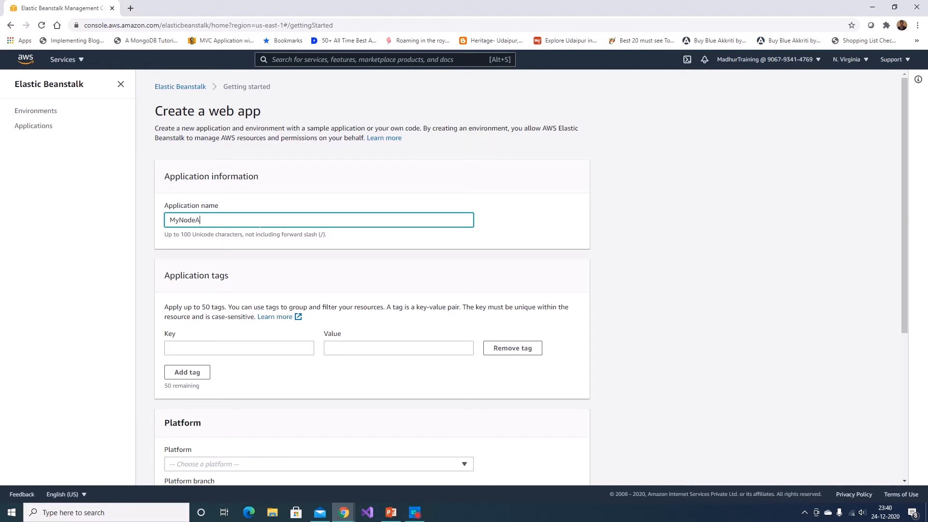
- Set the platform to Node.js with the branch Node.js running on 64bit Amazon Linux and Node.js version 12.19.0
scroll(259, 225, down, 2)
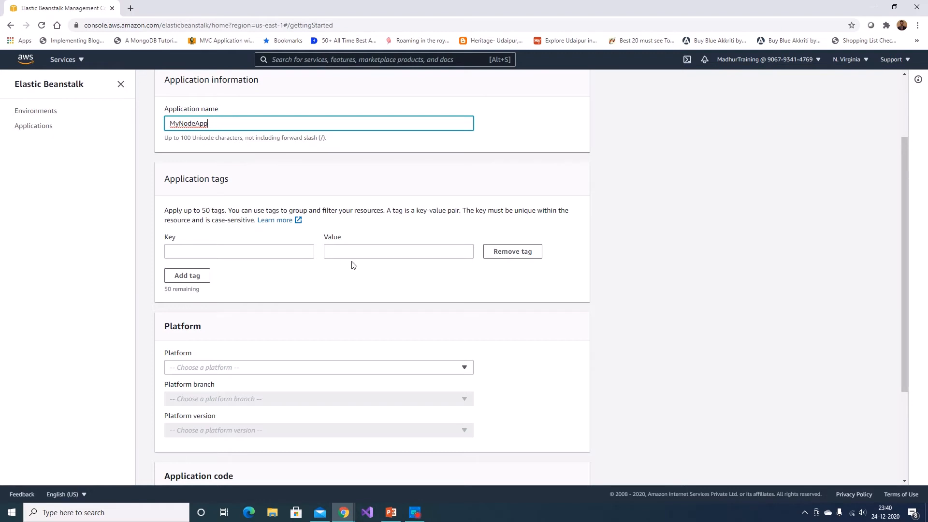
scroll(354, 265, down, 3)
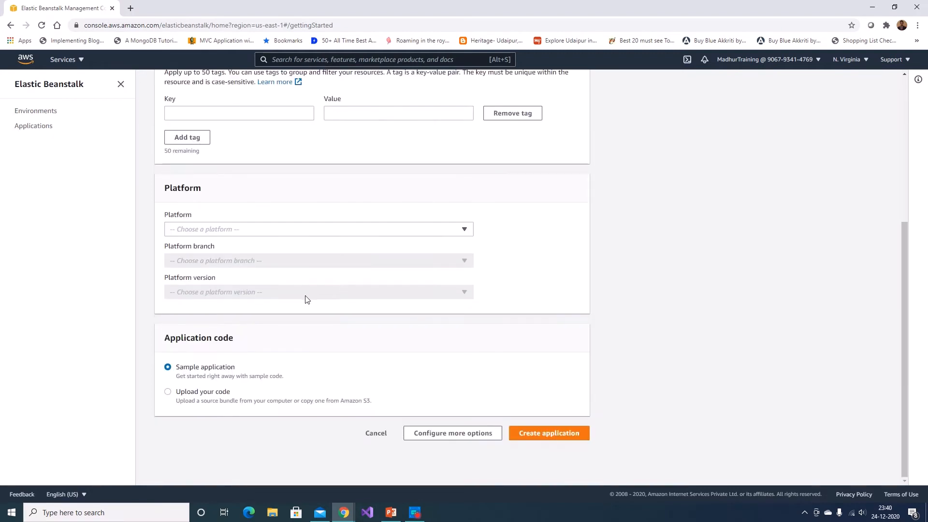
click(236, 231)
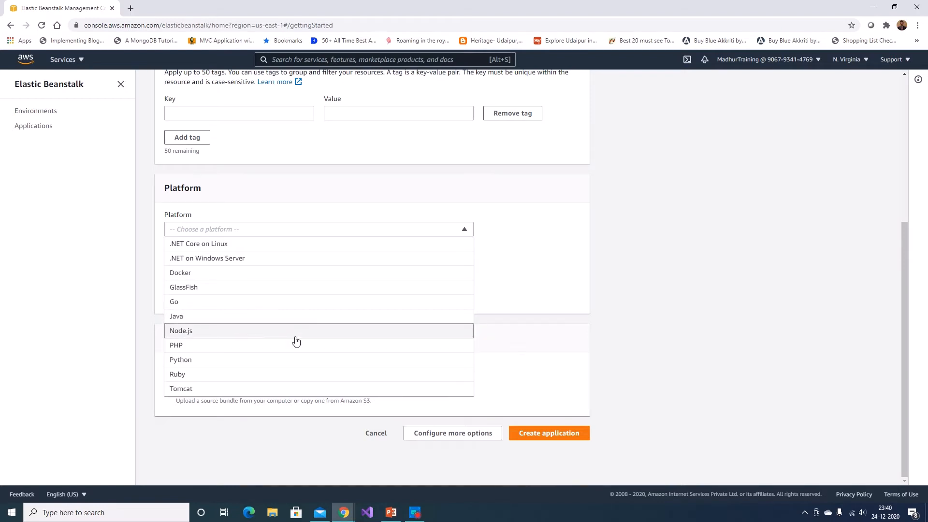
click(201, 332)
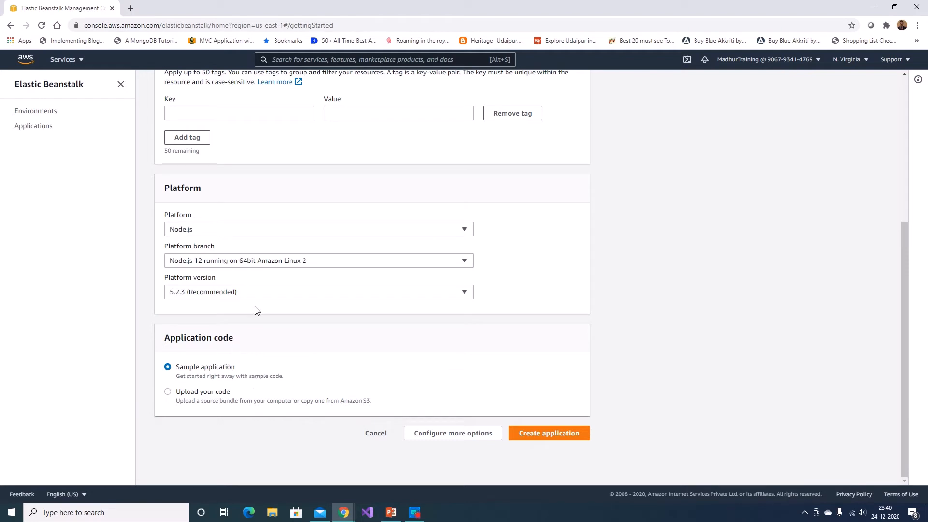
click(280, 261)
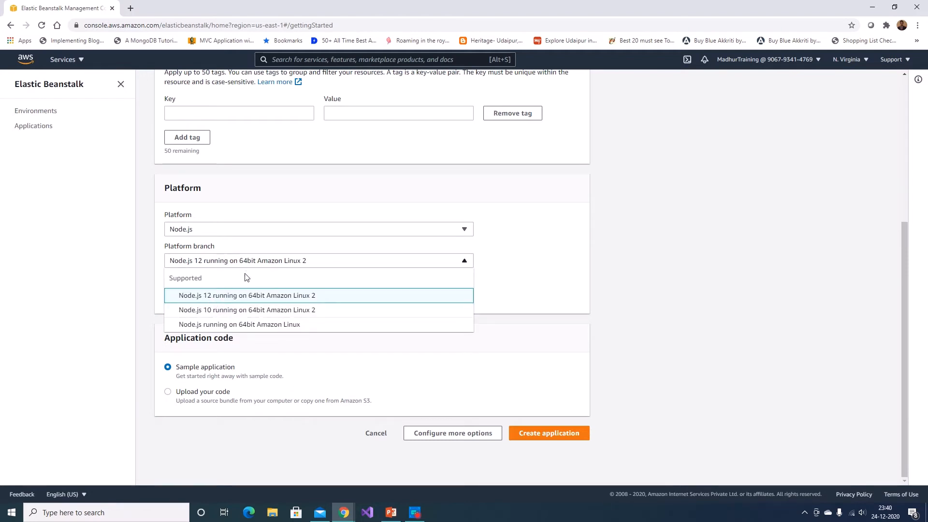
click(212, 324)
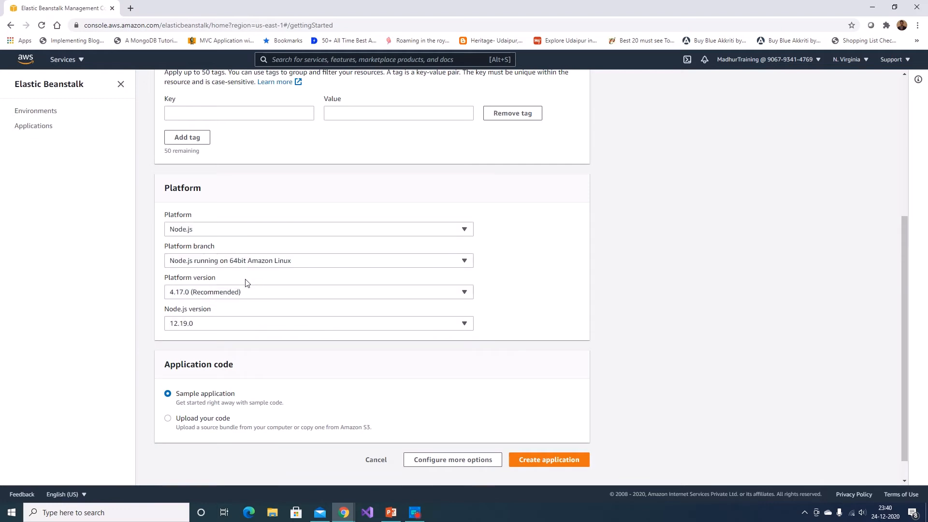
click(225, 325)
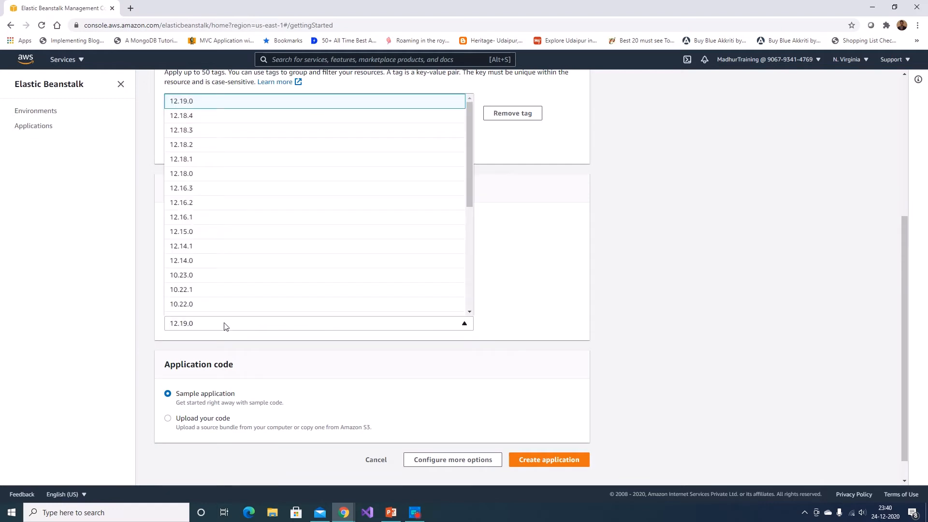
click(219, 103)
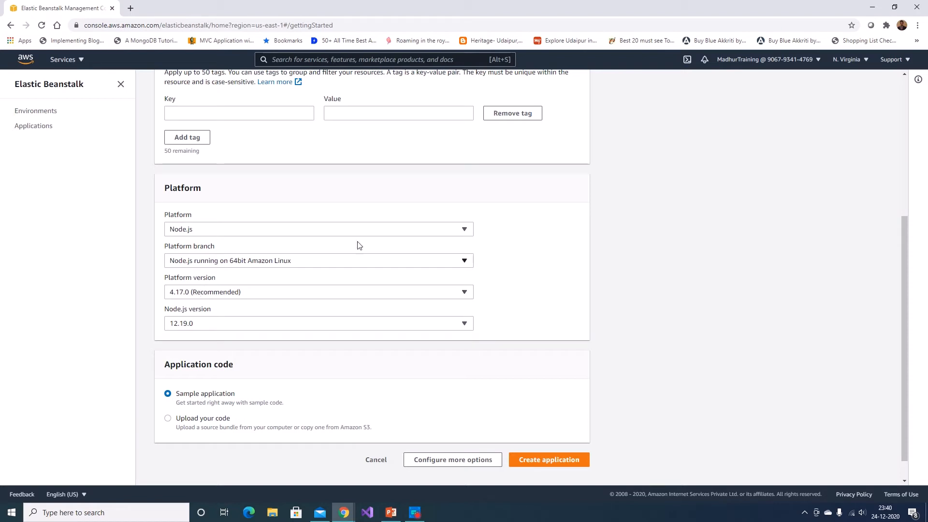
- Check the source code origin options offered for uploading your own code, and return to the sample application
scroll(546, 246, down, 1)
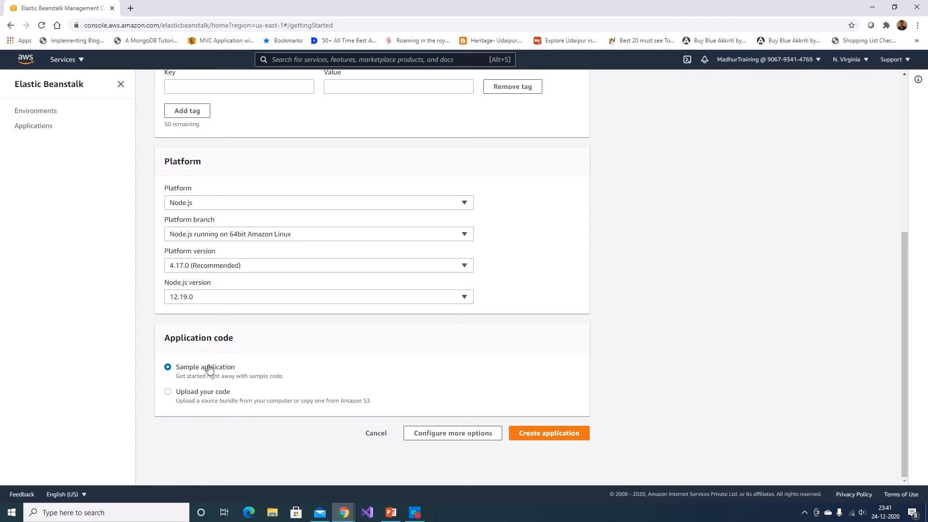
click(188, 392)
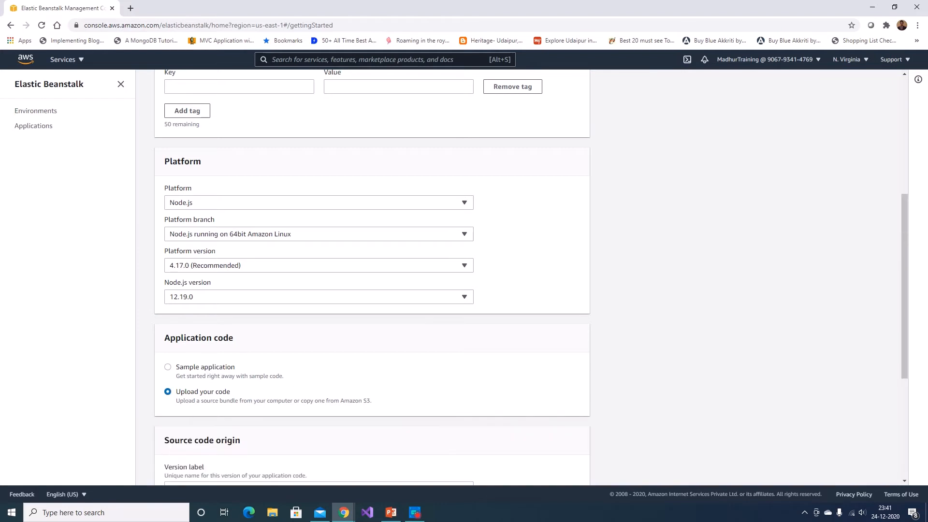
scroll(240, 367, down, 4)
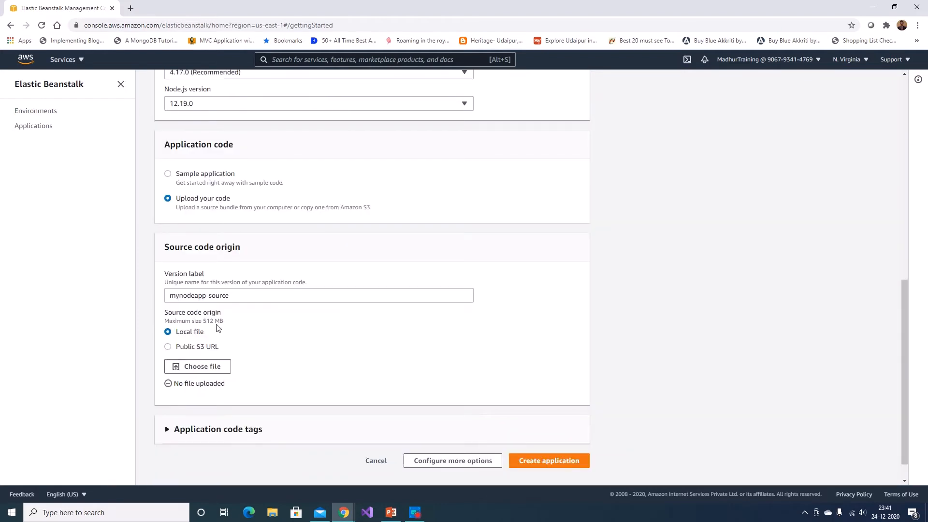
scroll(222, 346, down, 1)
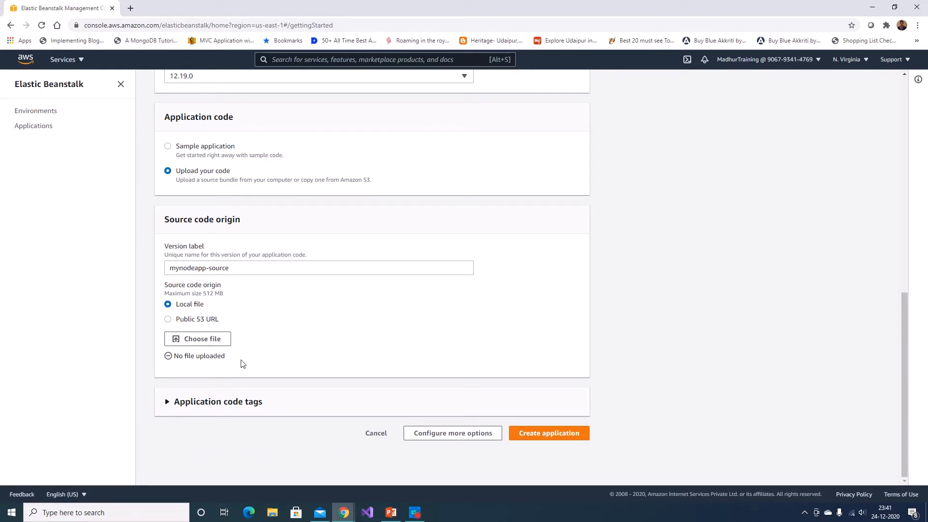
scroll(226, 341, up, 2)
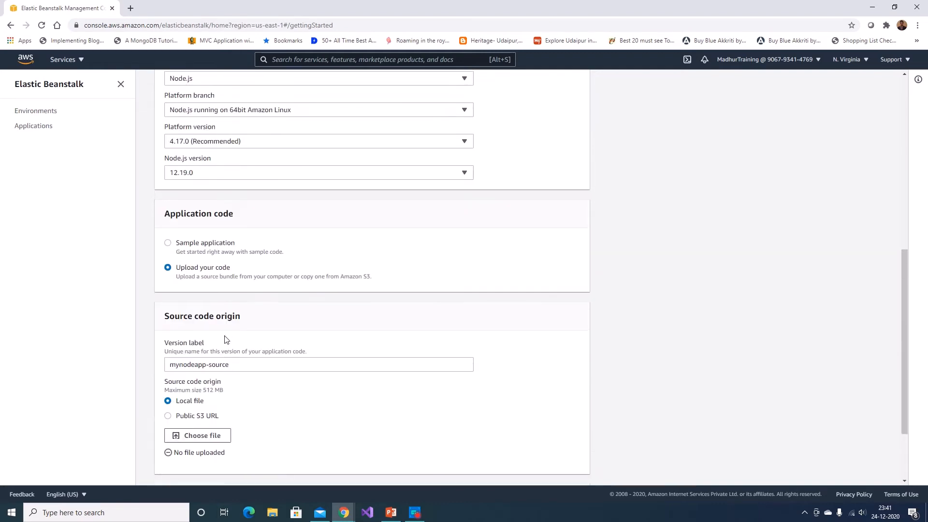
click(195, 244)
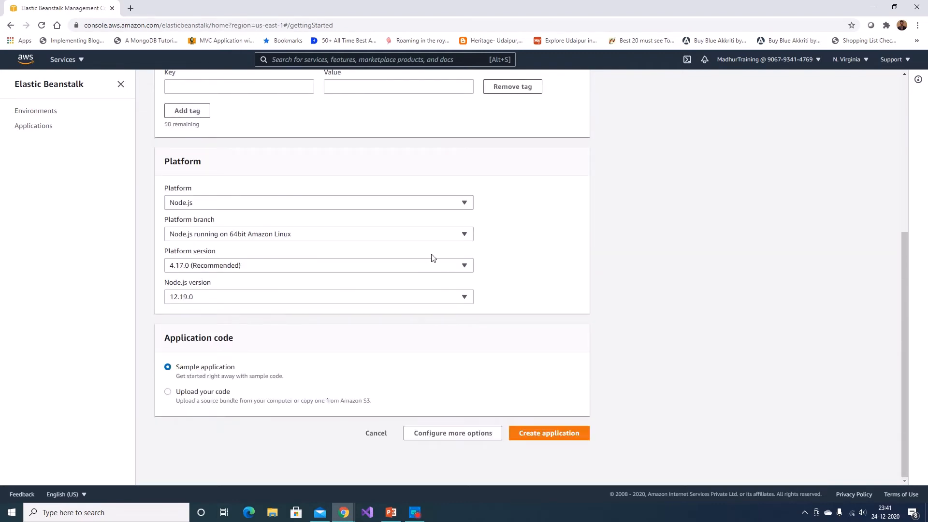
- Review the application form and open the additional configuration options
scroll(499, 331, up, 3)
scroll(499, 331, down, 3)
click(448, 433)
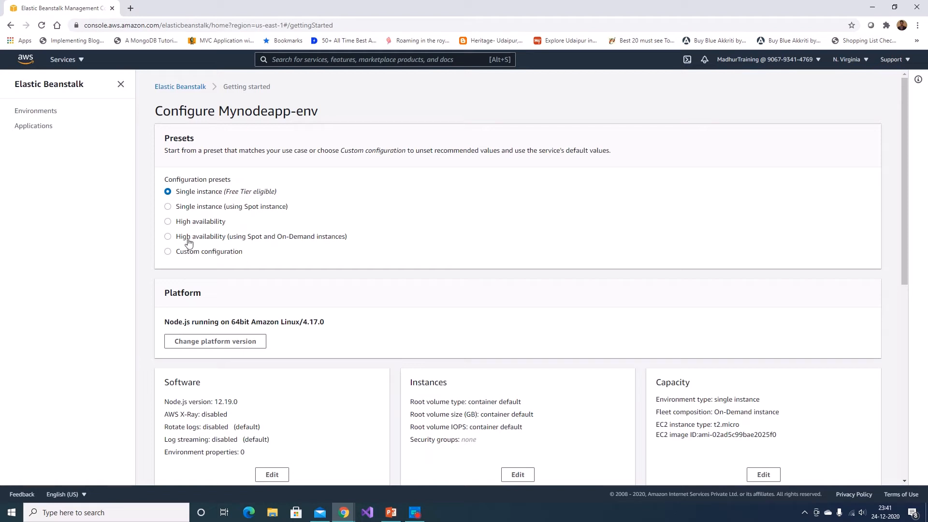
- Apply the High availability preset, review its capacity summary and open the capacity settings for editing
click(197, 224)
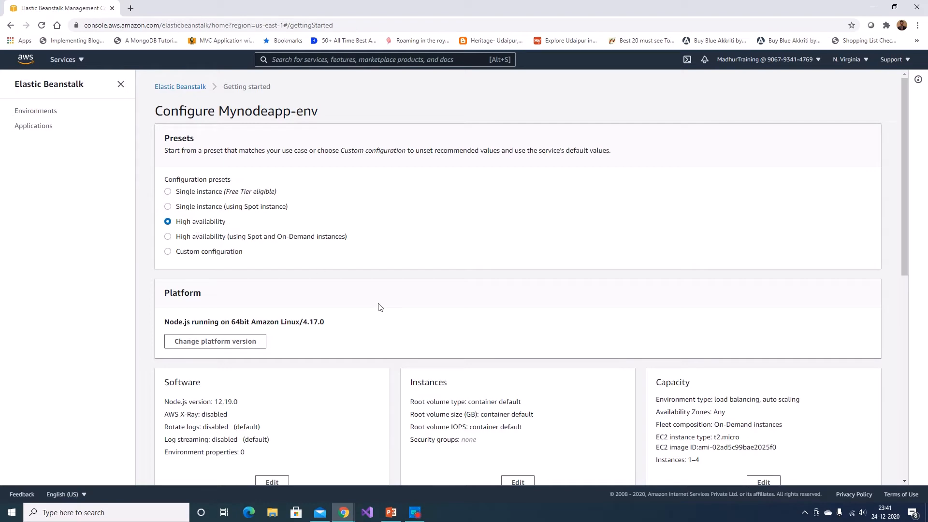
scroll(584, 313, down, 4)
scroll(591, 310, up, 2)
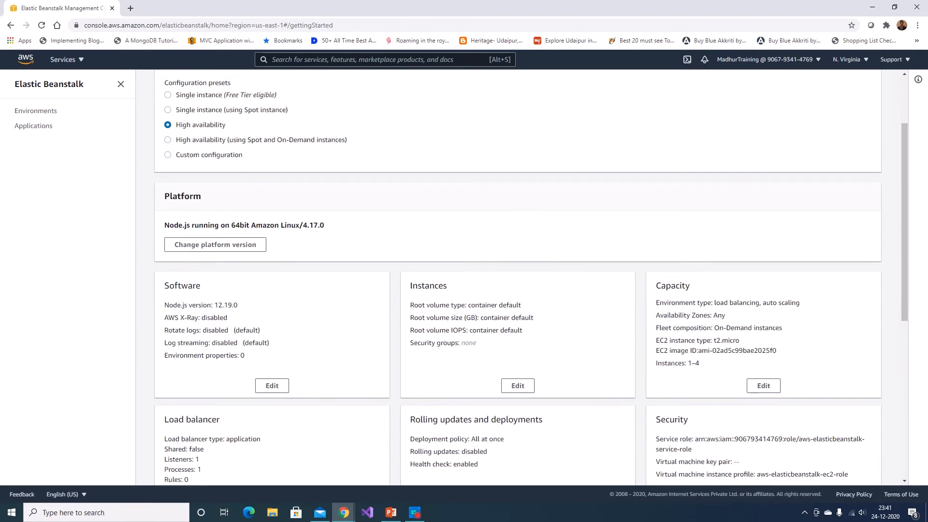
drag(700, 363, 688, 364)
drag(714, 302, 763, 302)
click(764, 385)
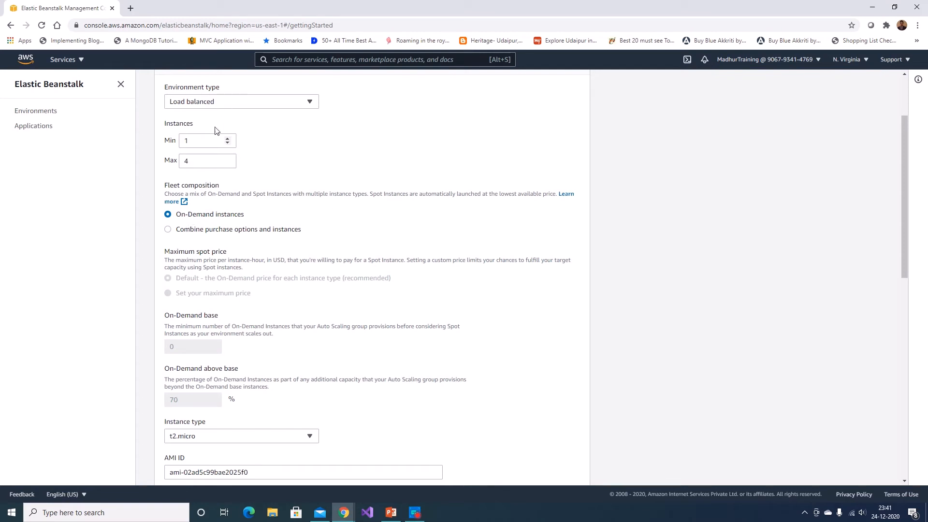
- Examine the environment type choices and try combined purchase options for the fleet before returning to On-Demand instances
click(206, 103)
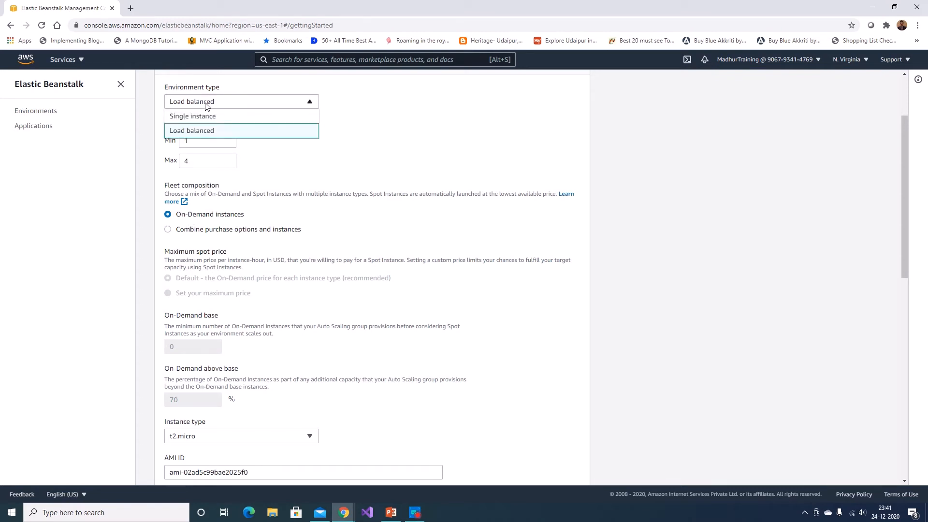
click(305, 162)
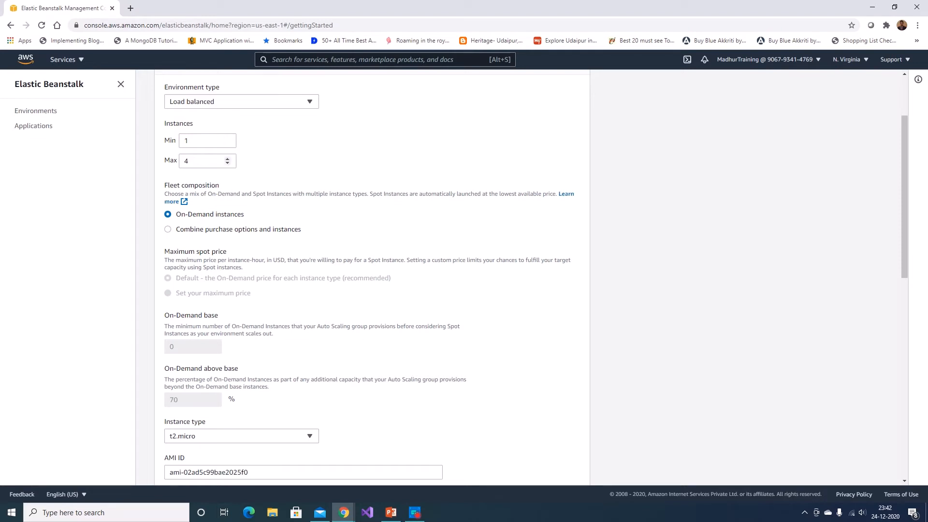
scroll(222, 282, down, 2)
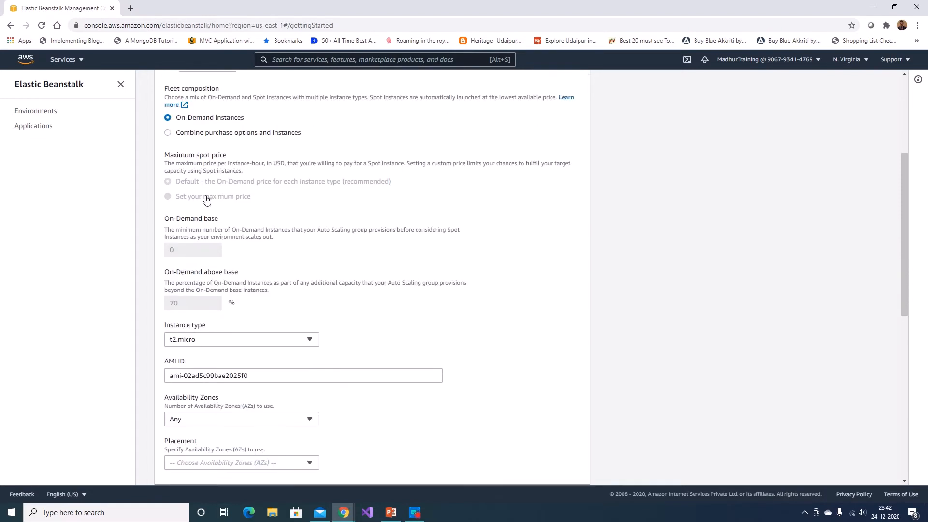
click(215, 135)
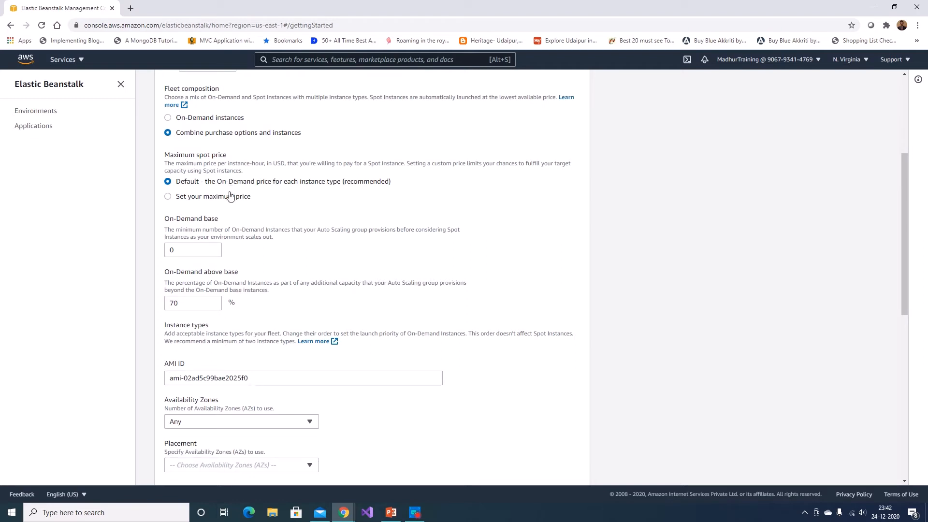
click(218, 118)
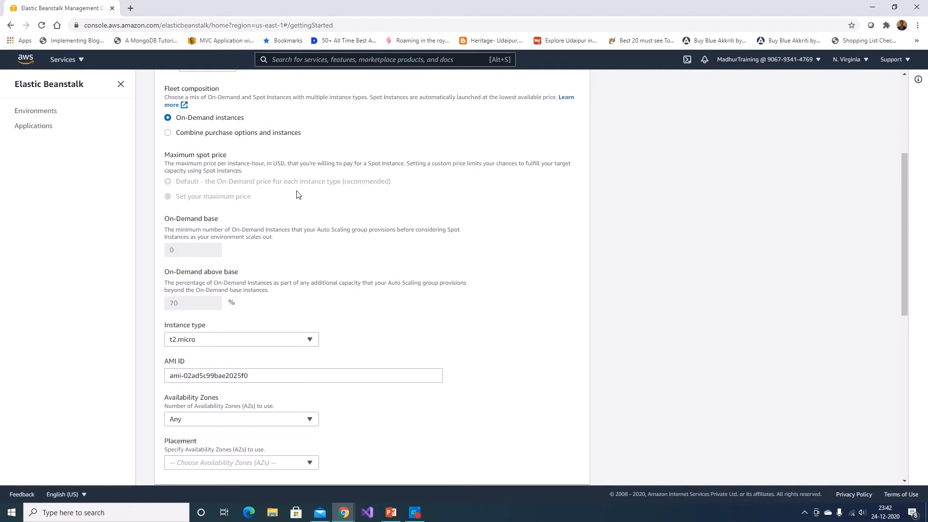
- Look through the available instance types and the Availability Zones choices in the capacity settings
scroll(295, 191, down, 3)
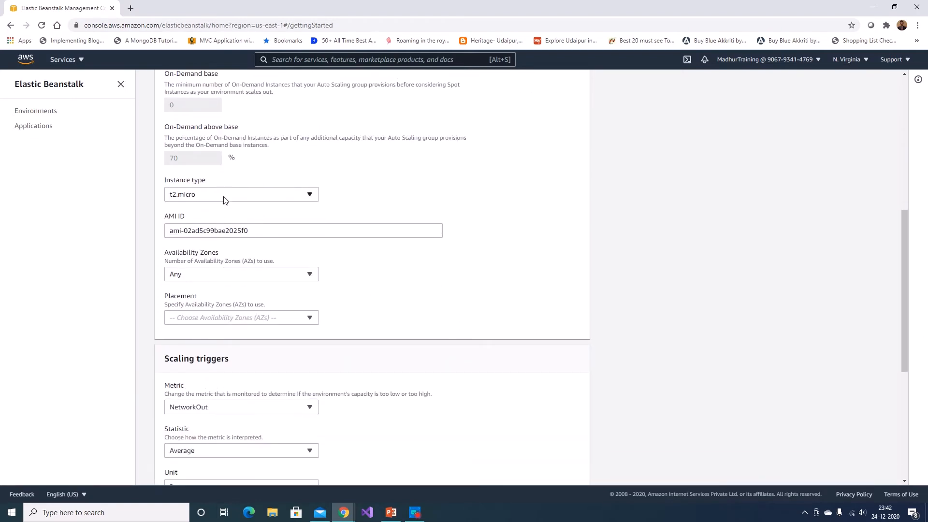
click(225, 196)
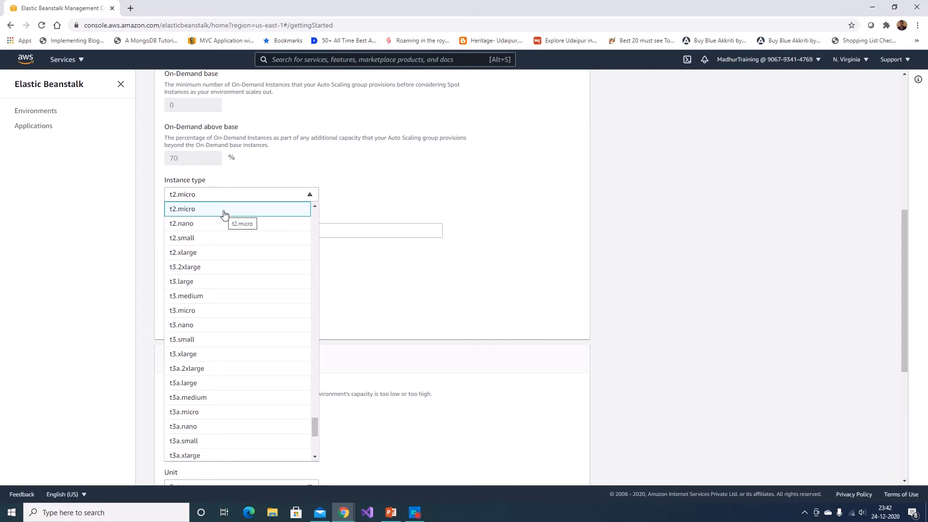
scroll(226, 368, down, 4)
scroll(226, 367, up, 8)
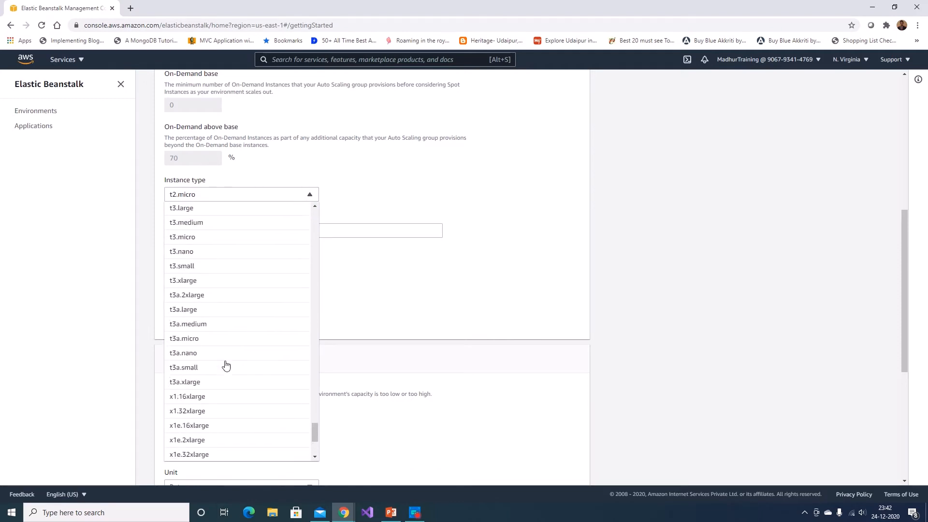
click(565, 242)
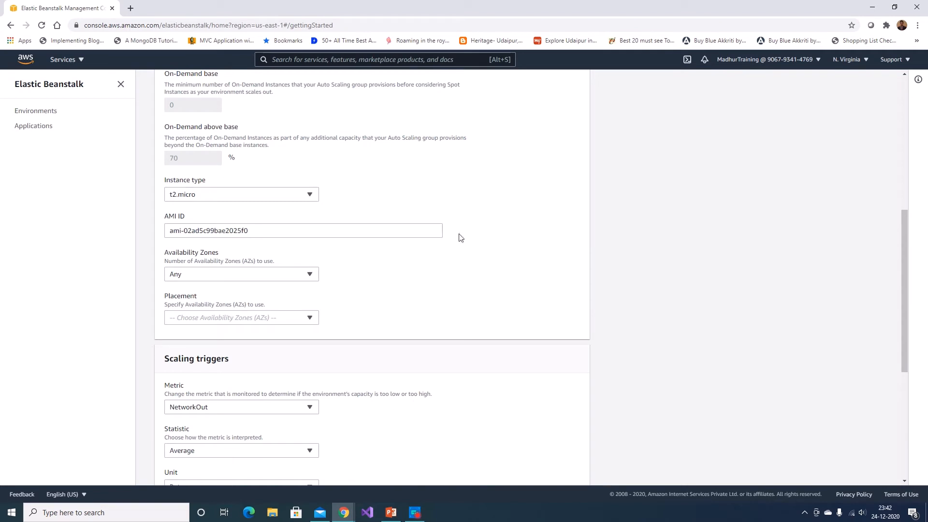
click(276, 277)
click(505, 255)
- Review the scaling triggers and auto scaling group settings, and leave the capacity settings without saving
scroll(506, 255, down, 4)
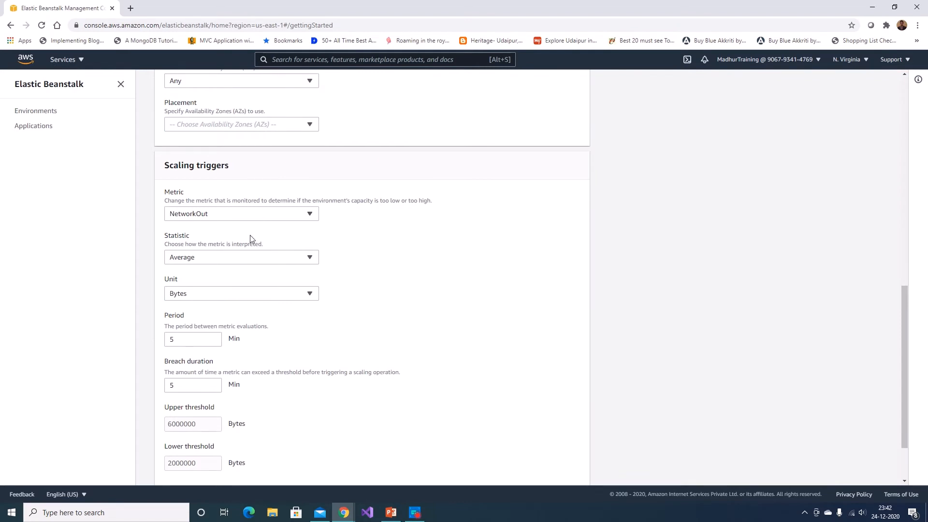
scroll(244, 235, down, 2)
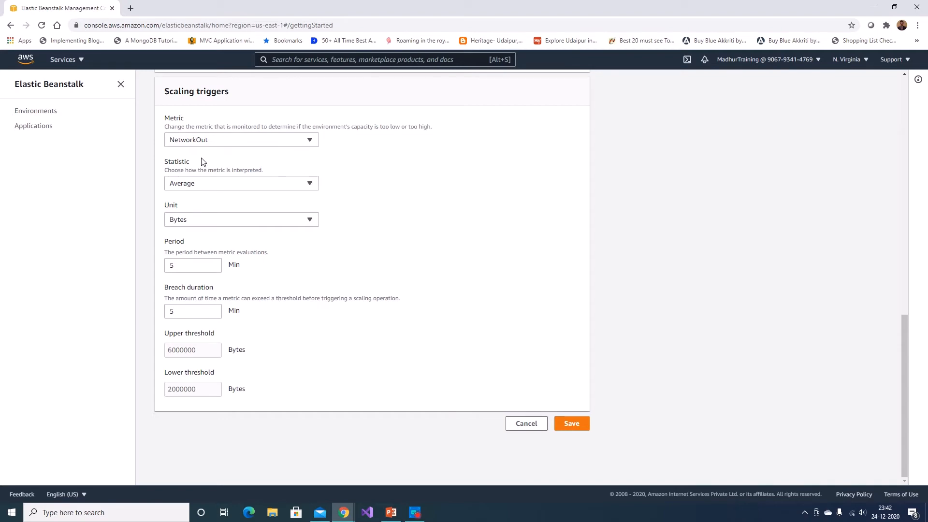
scroll(368, 279, up, 12)
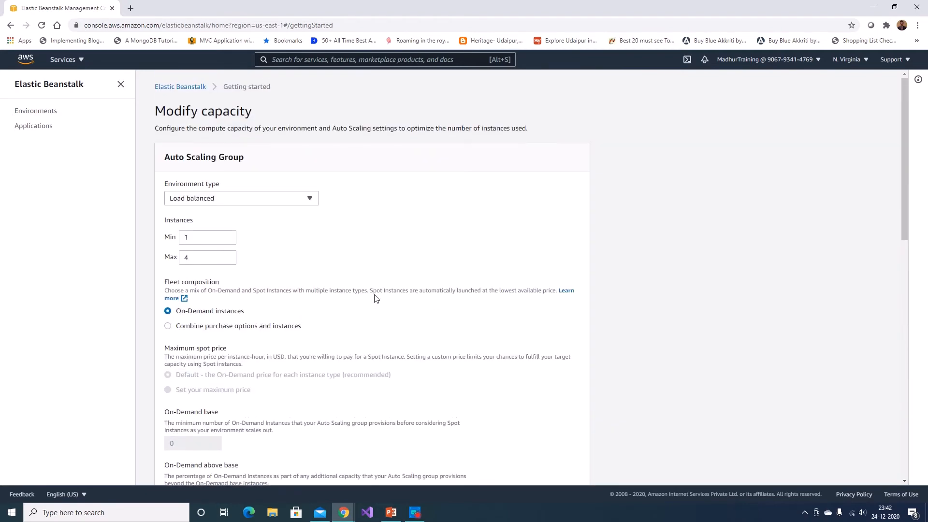
scroll(370, 283, down, 3)
scroll(370, 284, down, 10)
click(526, 423)
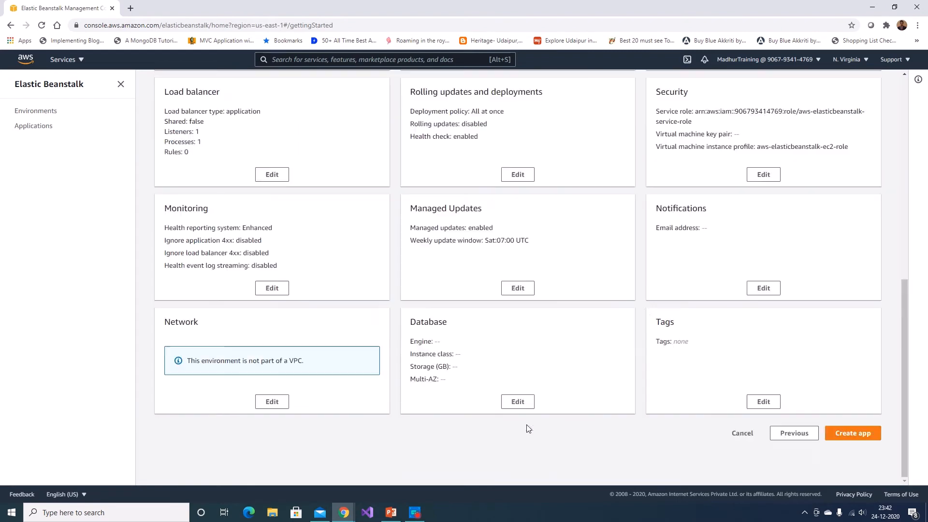
- Set the configuration preset back to Single instance (Free Tier eligible)
scroll(539, 298, up, 5)
scroll(539, 298, up, 4)
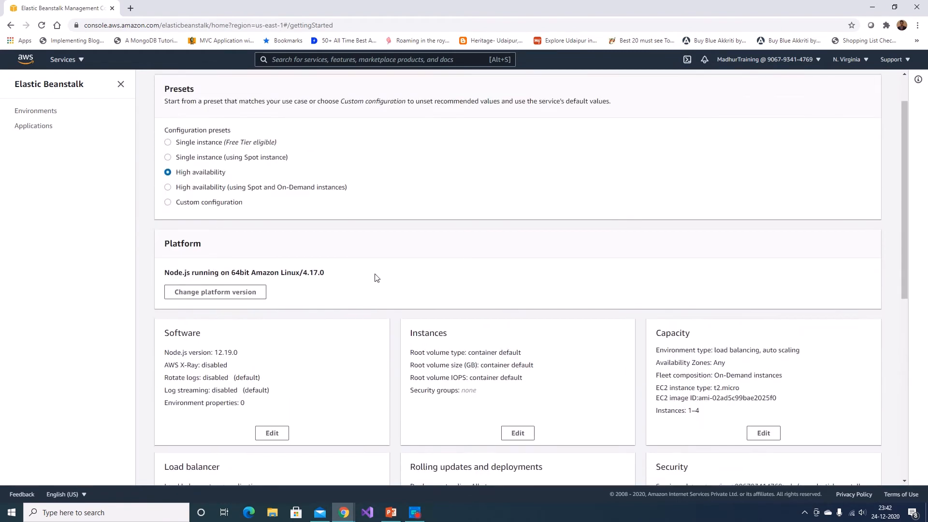
click(227, 157)
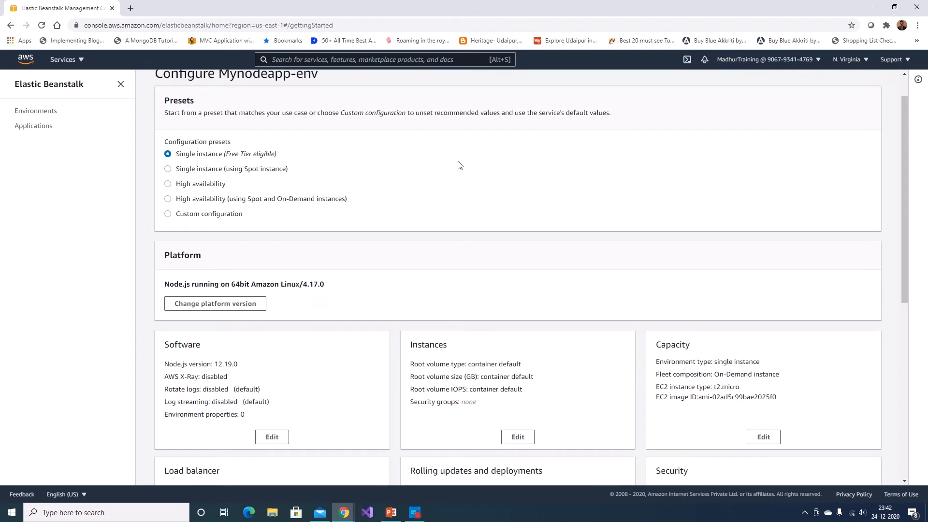
- Open the Software configuration for editing and look through the available proxy server choices
scroll(457, 165, down, 3)
scroll(299, 223, down, 2)
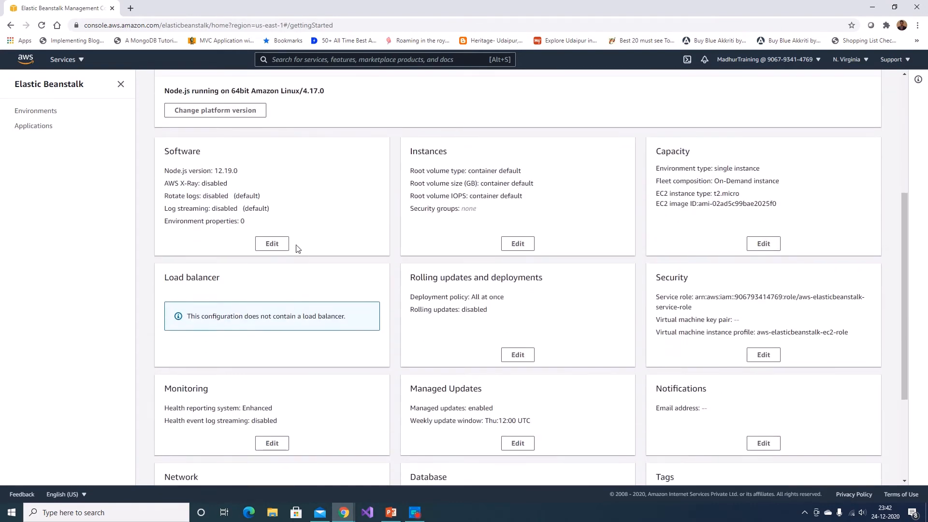
drag(201, 152, 153, 153)
double_click(236, 171)
click(272, 244)
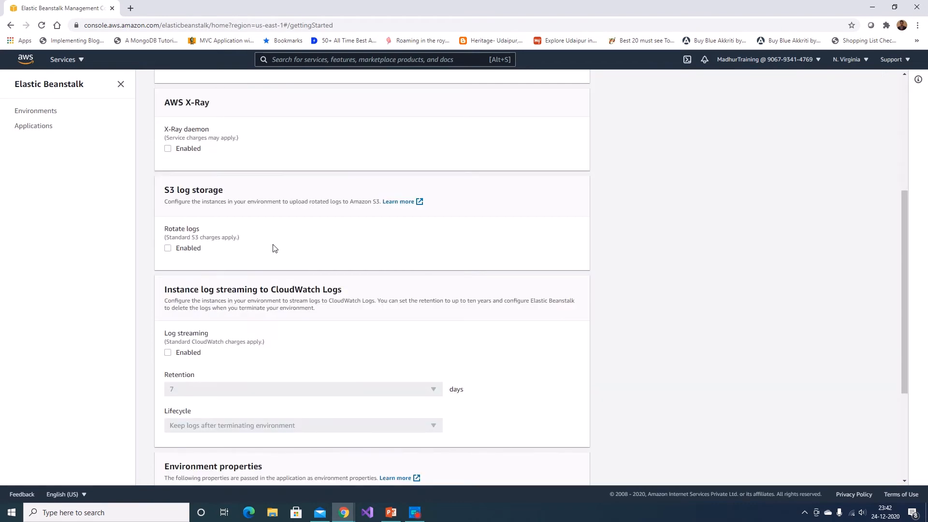
scroll(225, 193, up, 5)
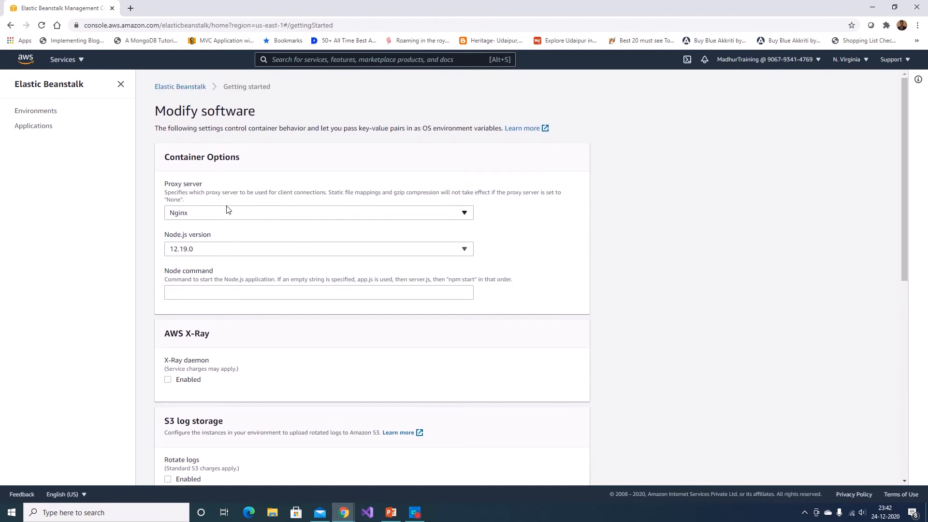
click(208, 215)
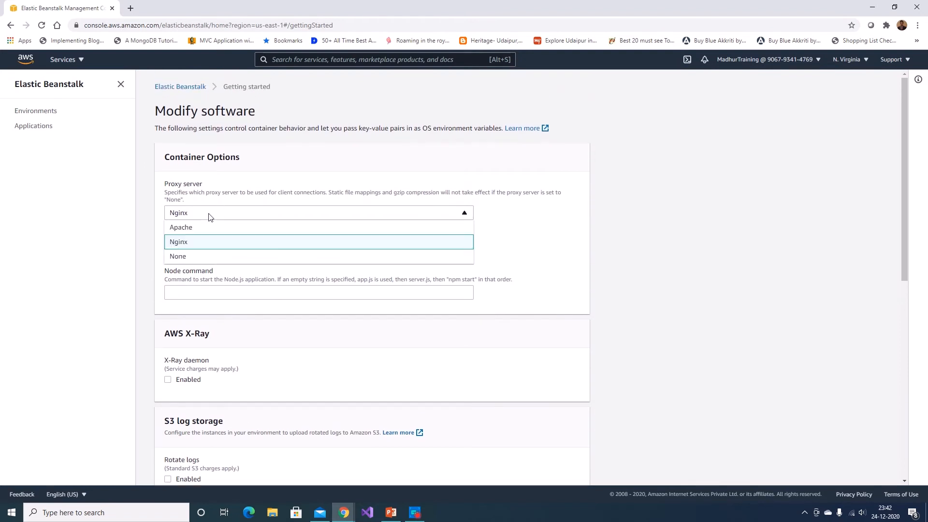
click(533, 188)
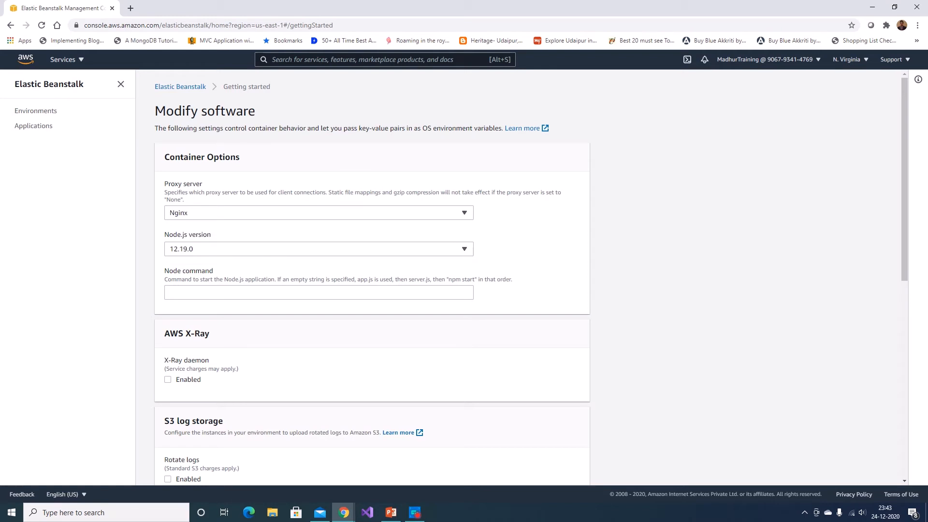
- Review the Node command, X-Ray, log and environment property settings, and leave the software settings without saving
click(208, 292)
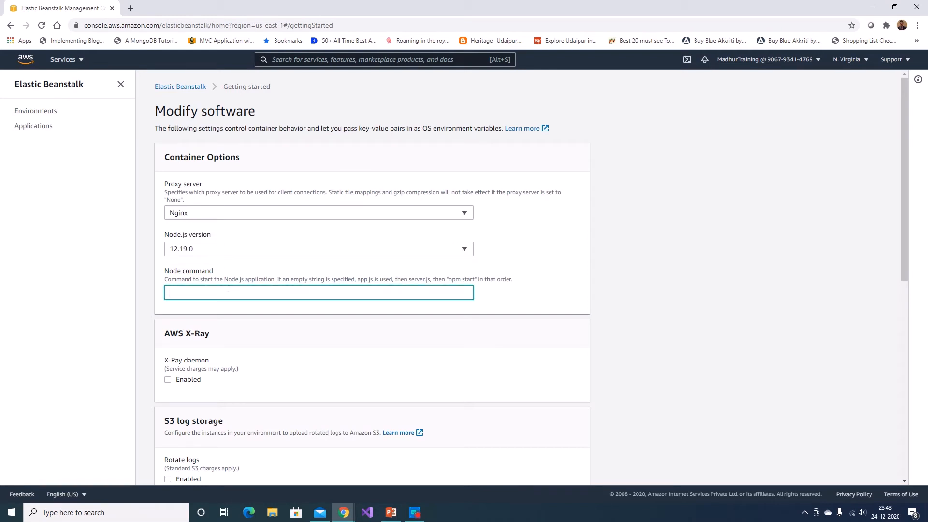
scroll(228, 288, down, 3)
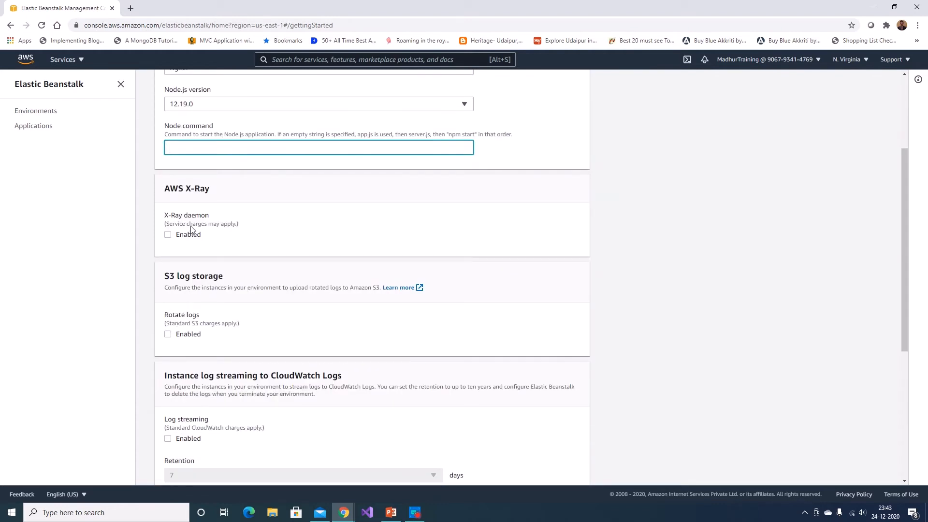
scroll(388, 229, down, 1)
scroll(387, 229, down, 4)
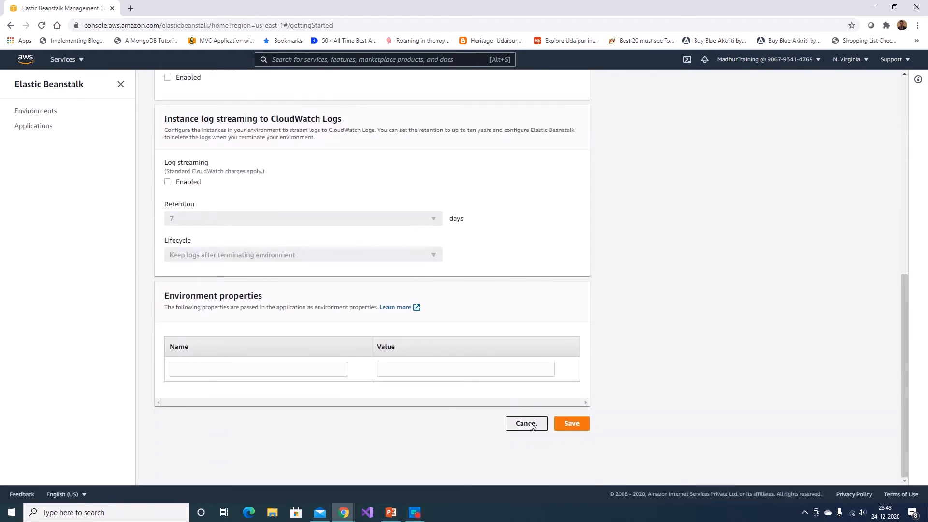
click(530, 425)
- Examine the Instances, Security and remaining configuration categories along with the presets of the environment
scroll(409, 290, up, 3)
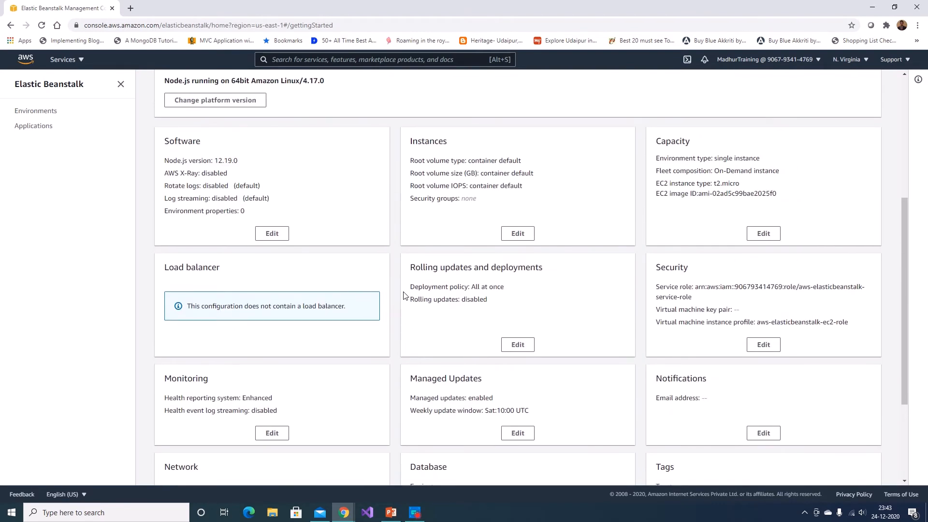
drag(410, 141, 447, 141)
drag(688, 268, 650, 269)
scroll(493, 271, down, 2)
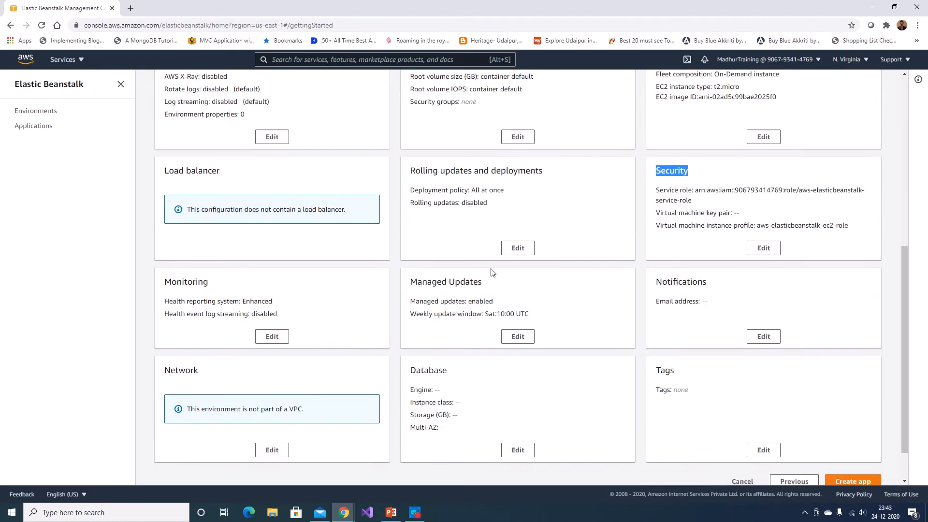
scroll(285, 246, up, 3)
scroll(285, 245, up, 4)
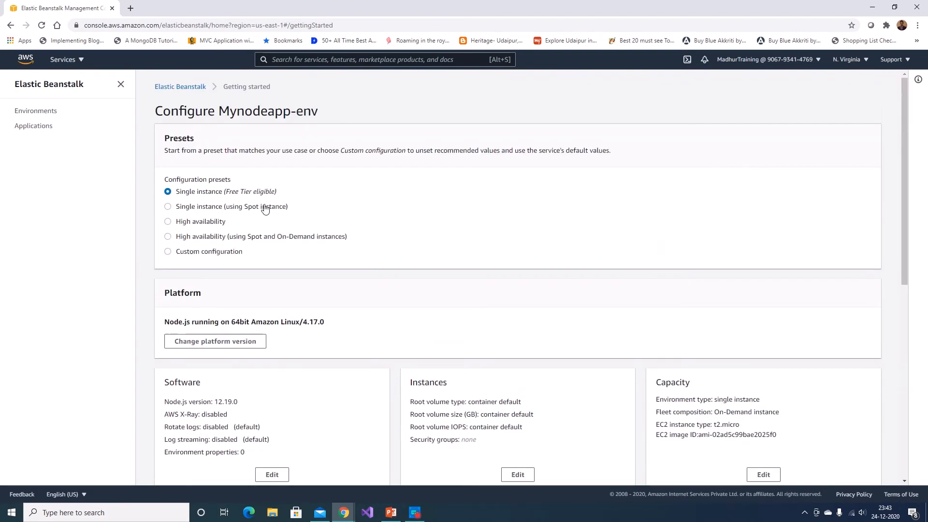
scroll(328, 229, down, 5)
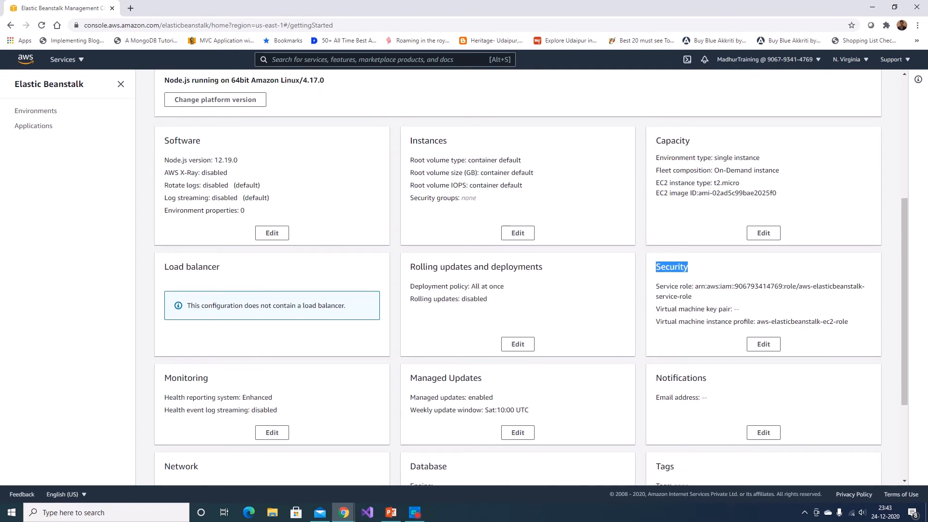
scroll(252, 317, down, 3)
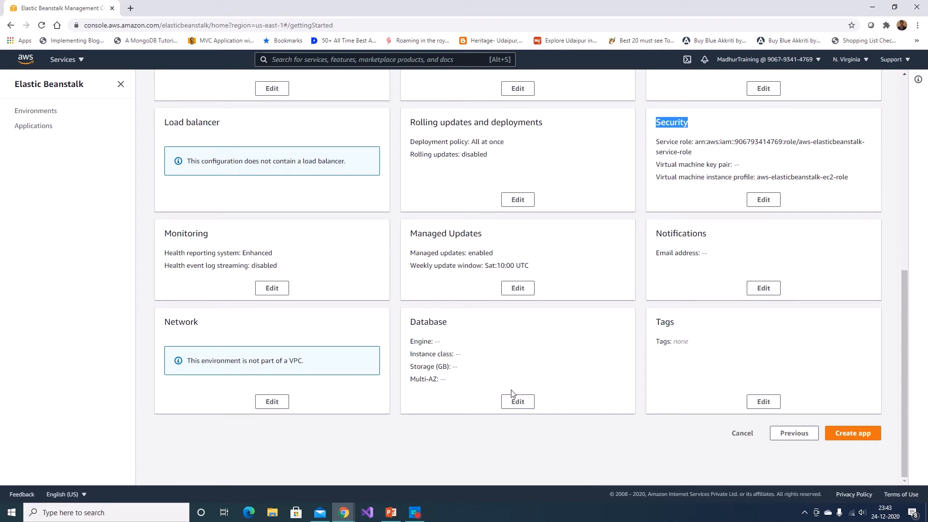
- Open the Database configuration, look through the available database engines, and leave it without saving
click(518, 404)
scroll(408, 271, up, 4)
scroll(313, 214, up, 2)
scroll(278, 257, down, 3)
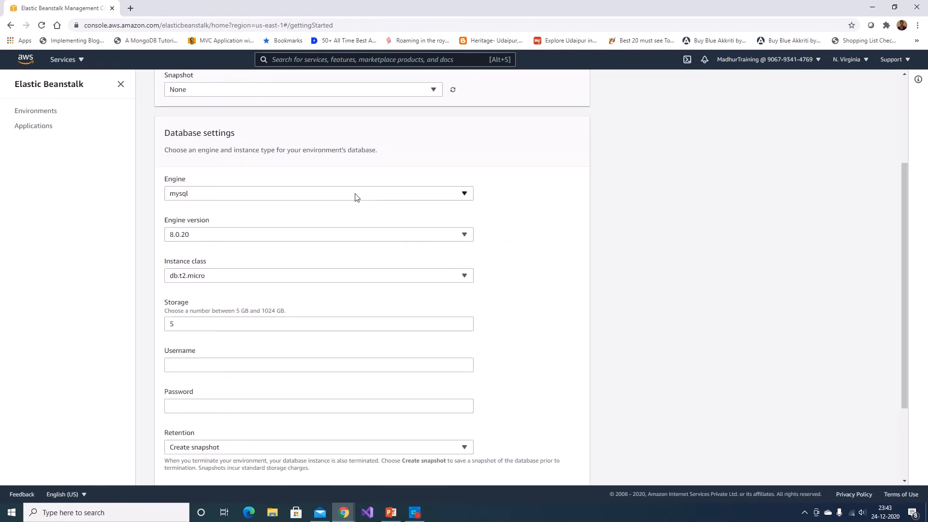
click(355, 194)
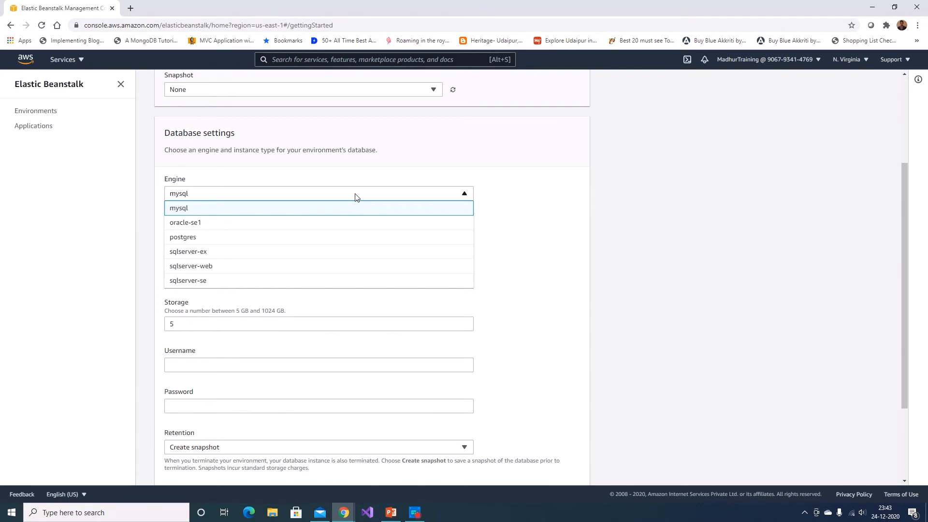
click(604, 201)
scroll(649, 270, down, 3)
click(520, 424)
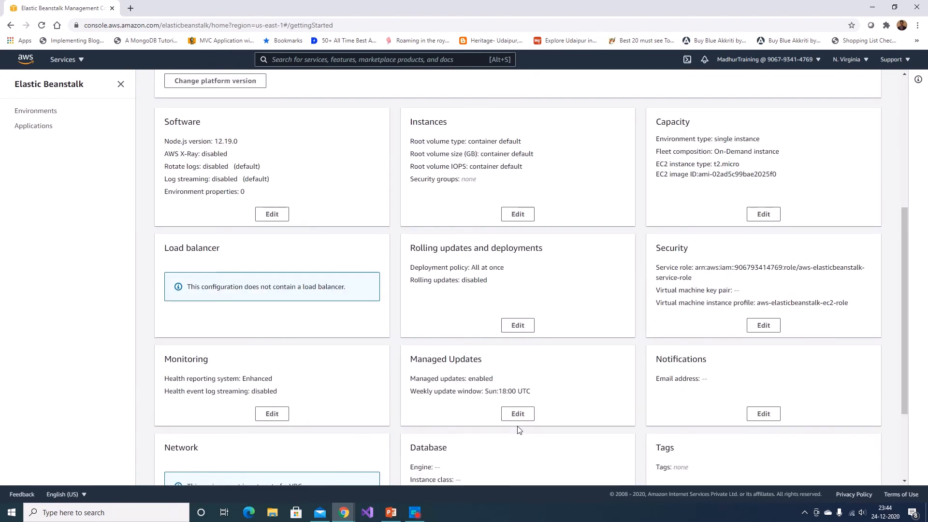
- Check the configuration overview once more and create the app with the Single instance (Free Tier eligible) preset
scroll(536, 309, down, 3)
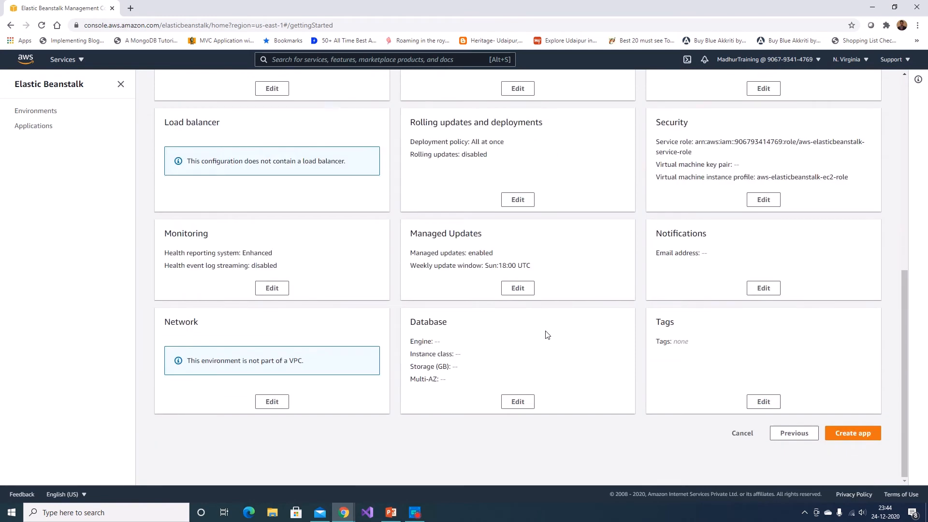
scroll(556, 339, up, 8)
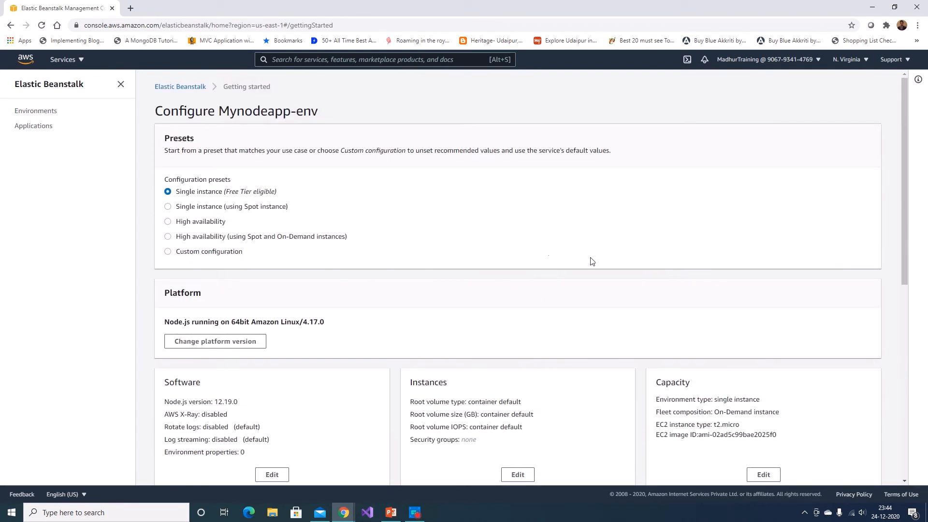
scroll(591, 262, down, 10)
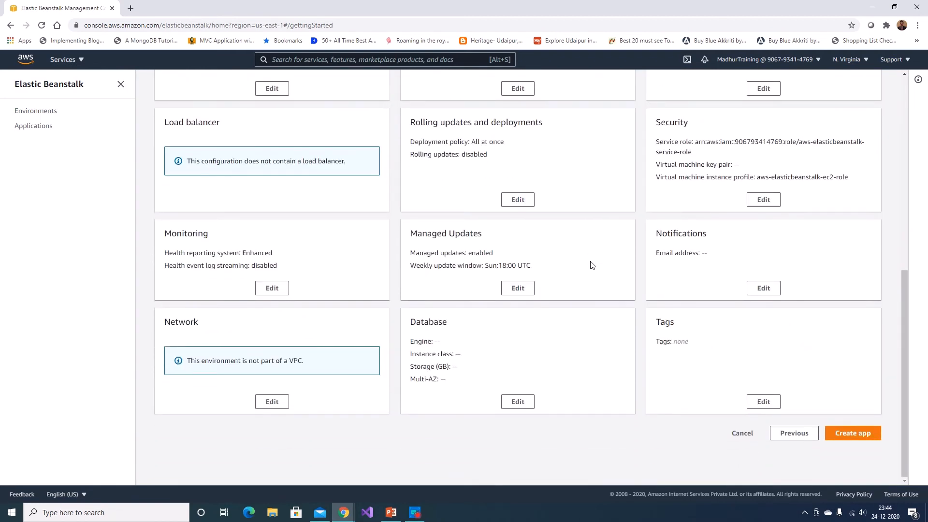
click(853, 432)
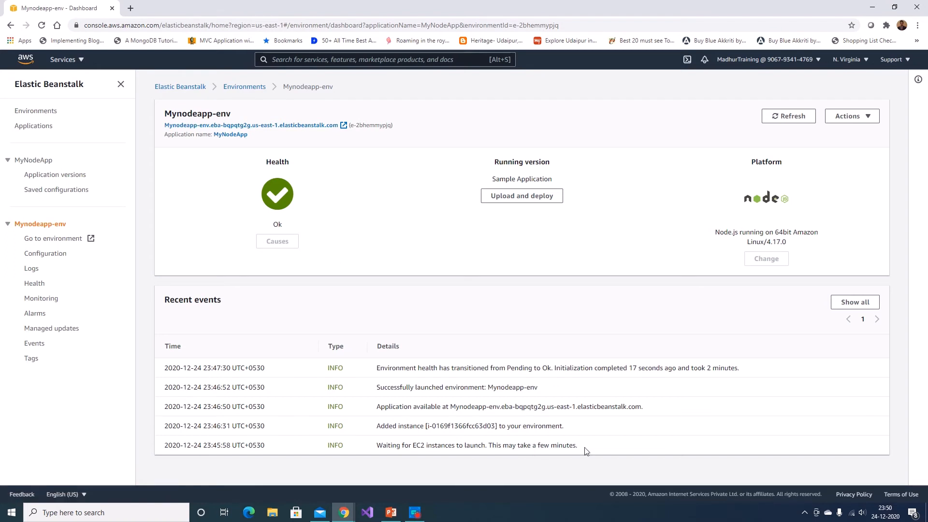
- Review the environment's launch events, from the start of creation through the added instance to the health transition
drag(376, 426, 566, 430)
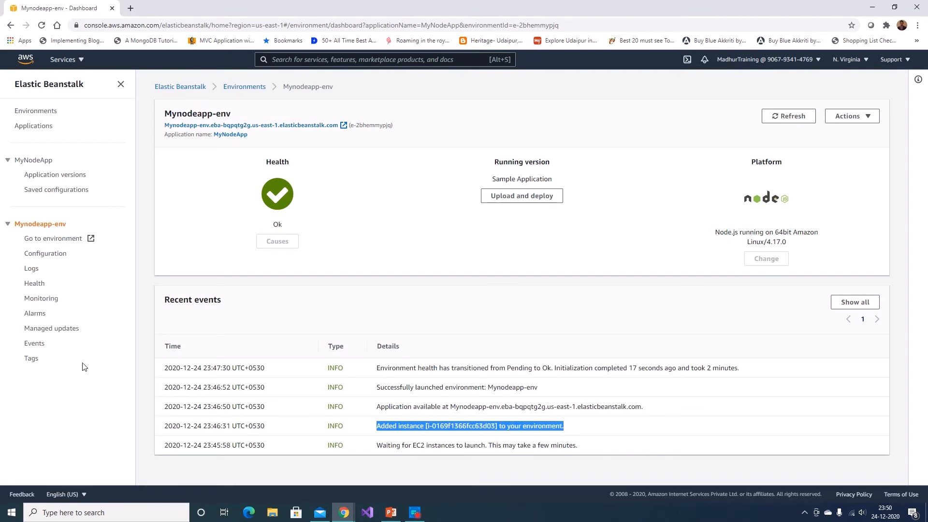
click(36, 344)
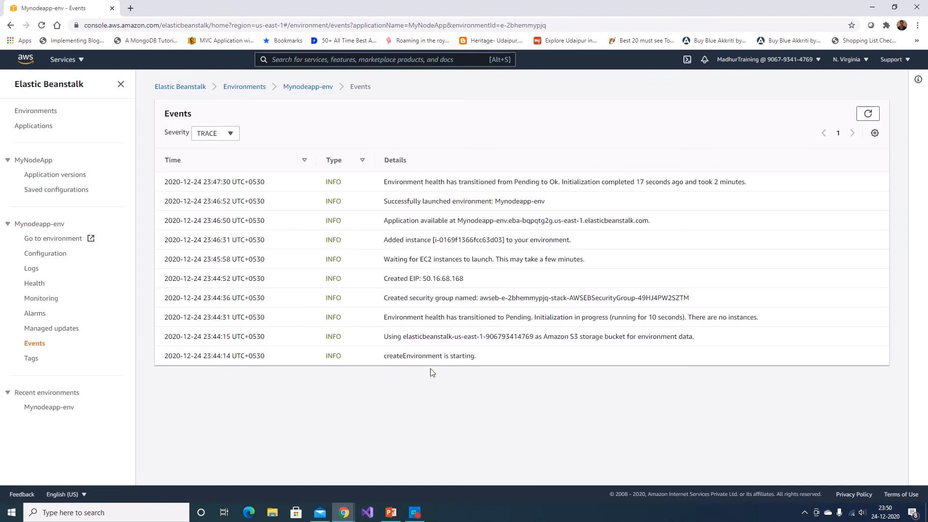
drag(465, 356, 387, 356)
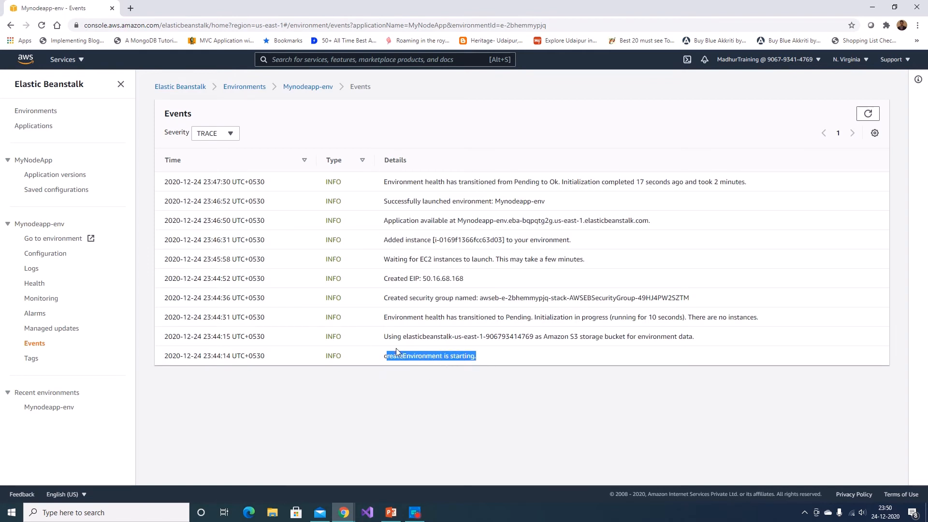
drag(473, 284, 374, 283)
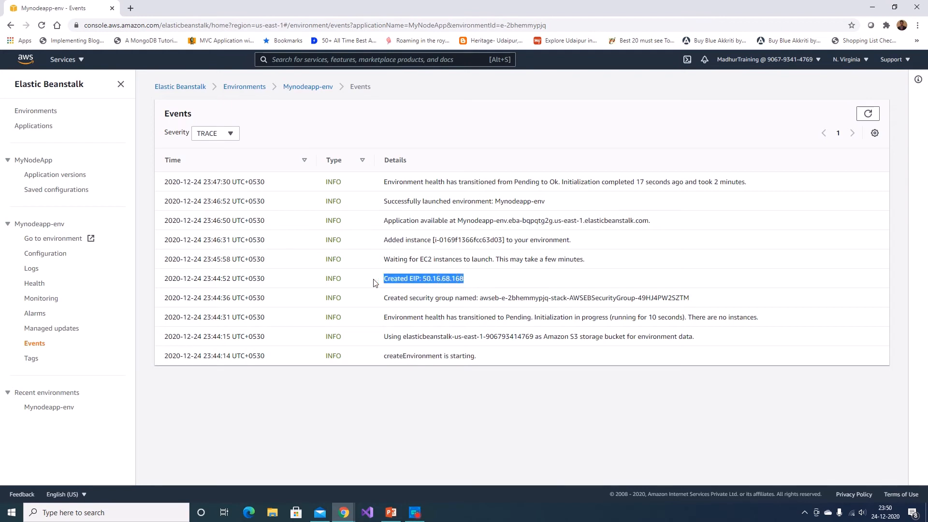
drag(528, 240, 396, 240)
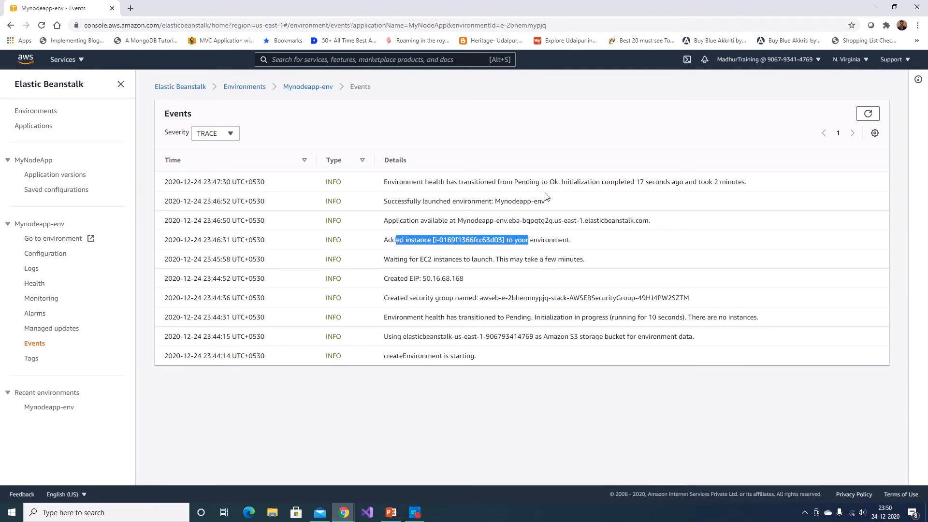
drag(392, 181, 736, 182)
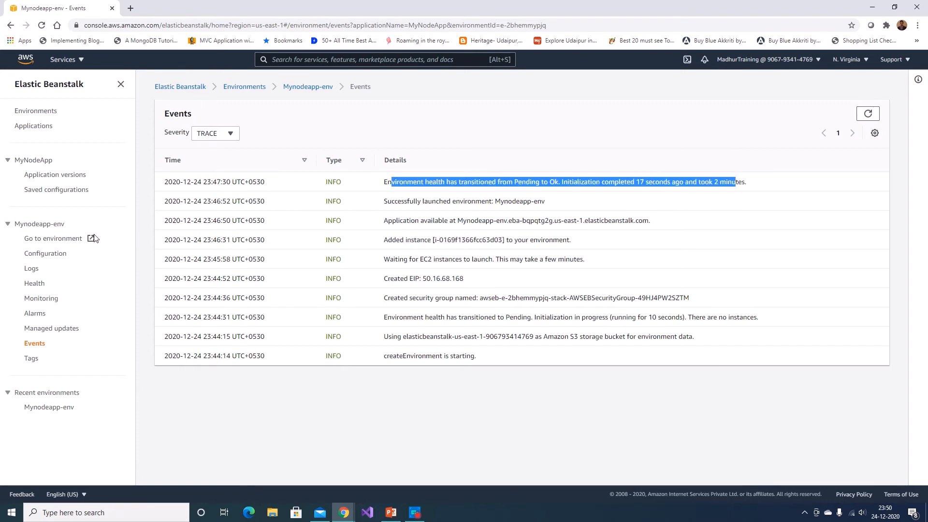
- Return to the Mynodeapp-env dashboard, view the deployed sample application through its URL in a new tab, and close that tab
click(40, 223)
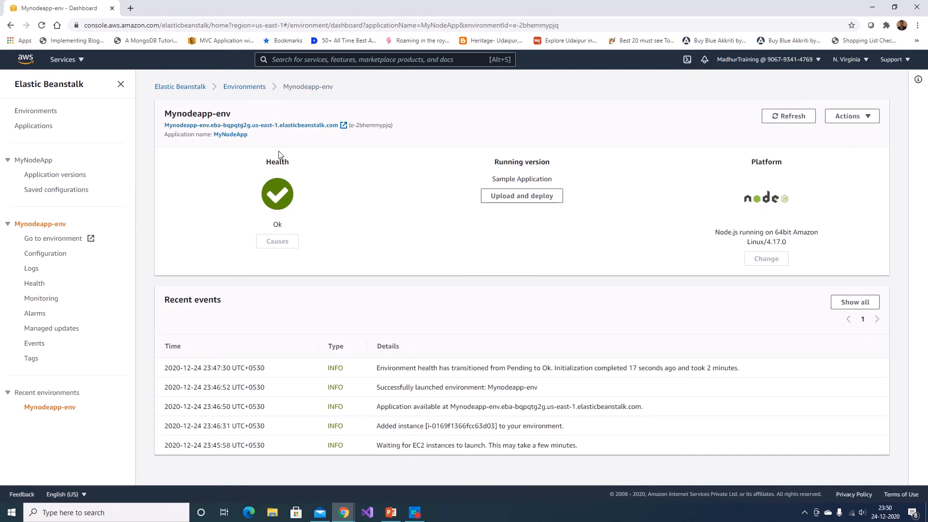
right_click(292, 125)
click(334, 133)
click(169, 8)
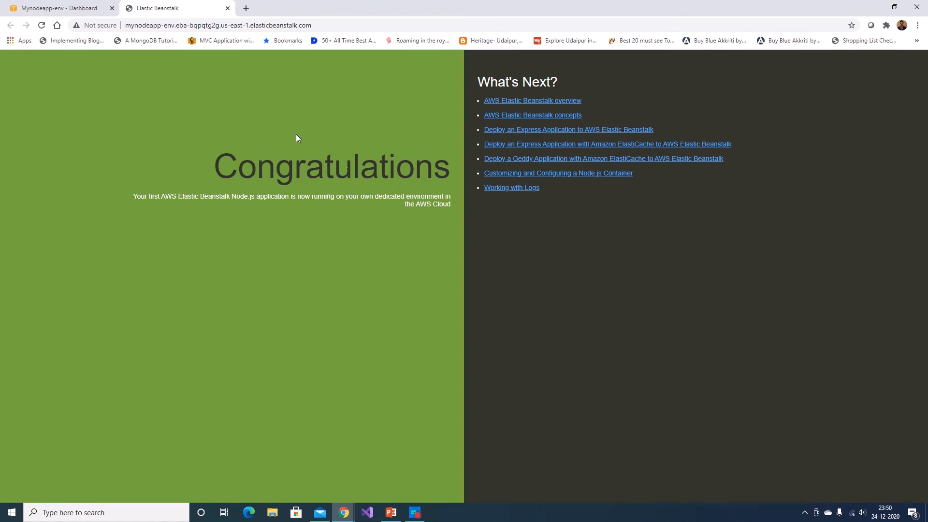
click(227, 9)
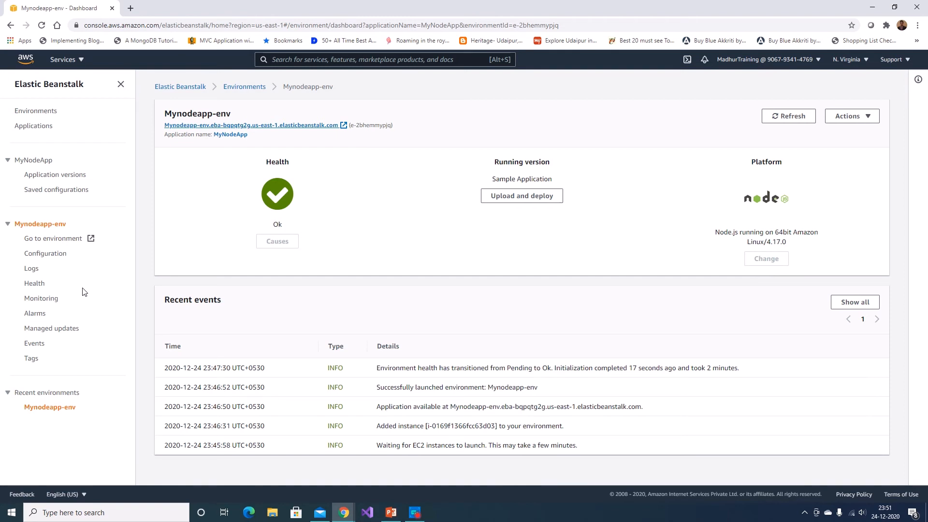
- Request the last 100 lines of the Mynodeapp-env environment's logs
click(32, 269)
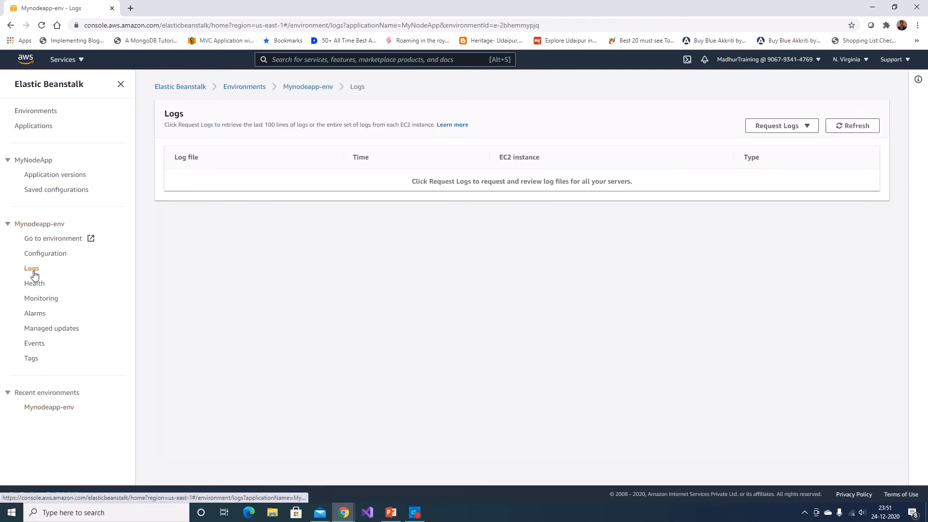
click(768, 127)
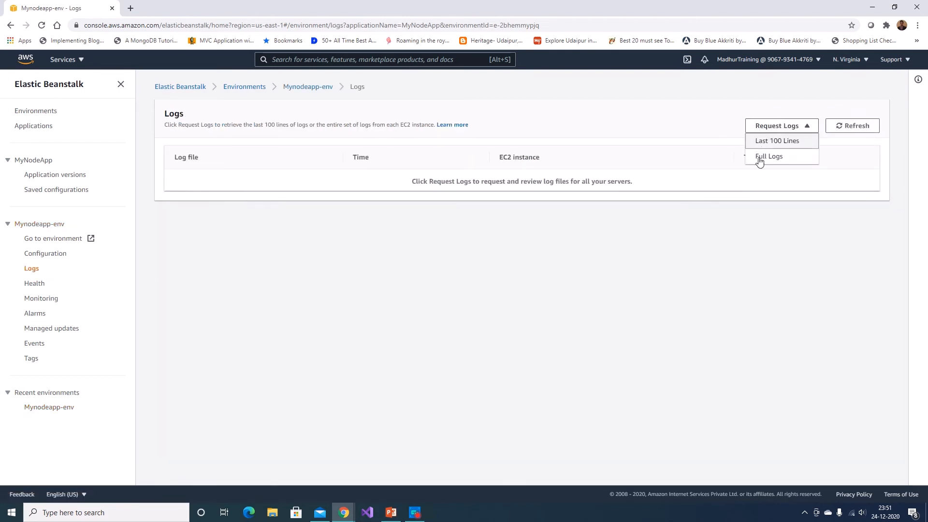
click(771, 140)
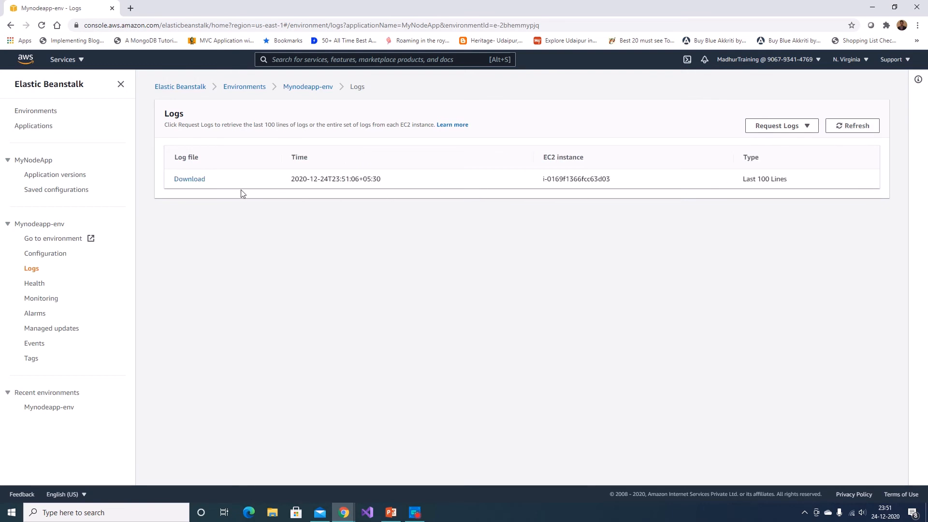
- Open the retrieved log file, read through to its end, and close it
click(194, 183)
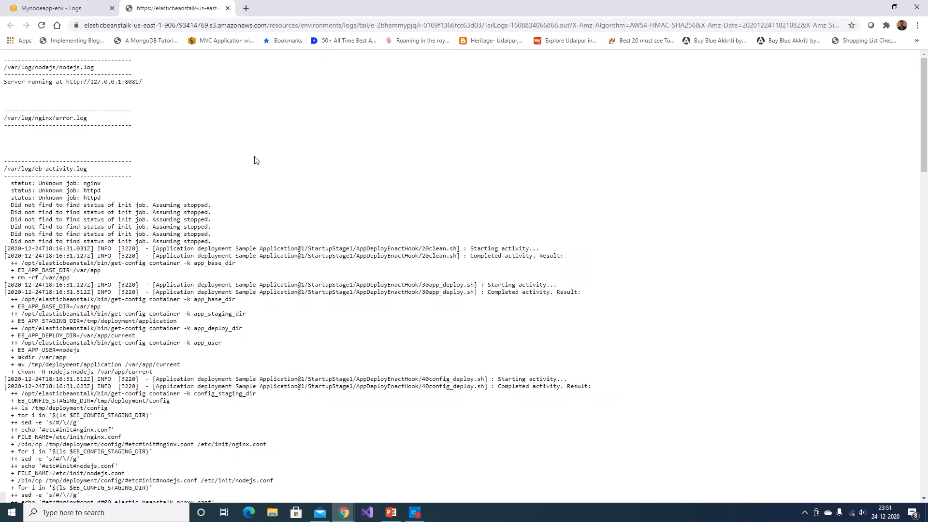
scroll(179, 147, down, 2)
drag(925, 91, 925, 389)
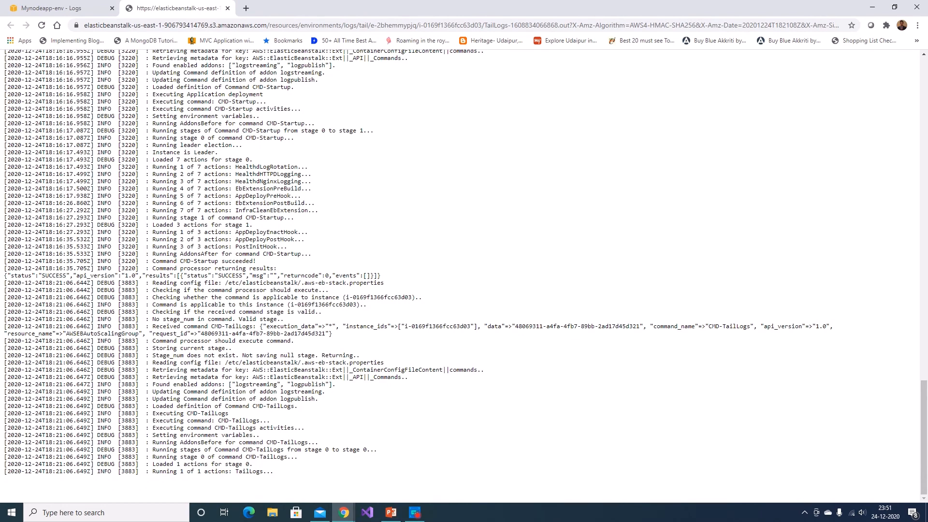
middle_click(193, 2)
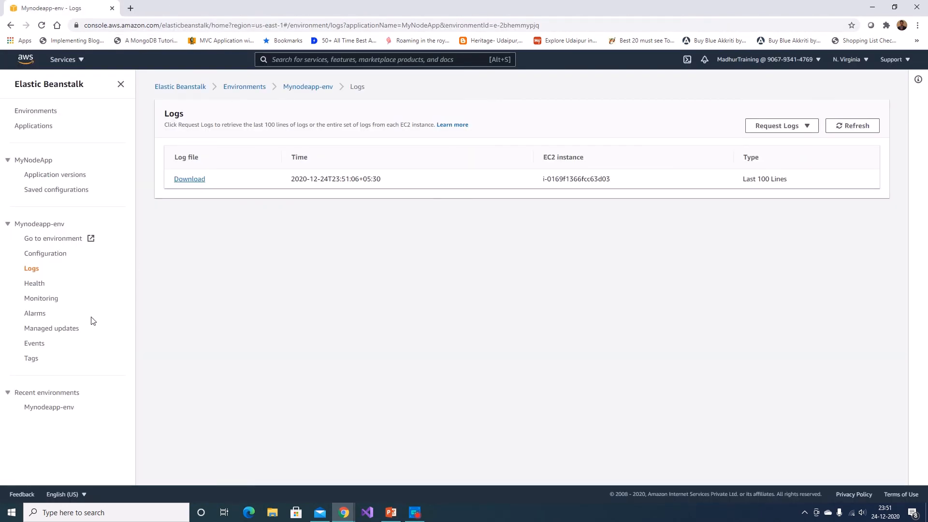
- Review the Mynodeapp-env environment's enhanced health overview, its monitoring graphs and its existing alarms
click(35, 286)
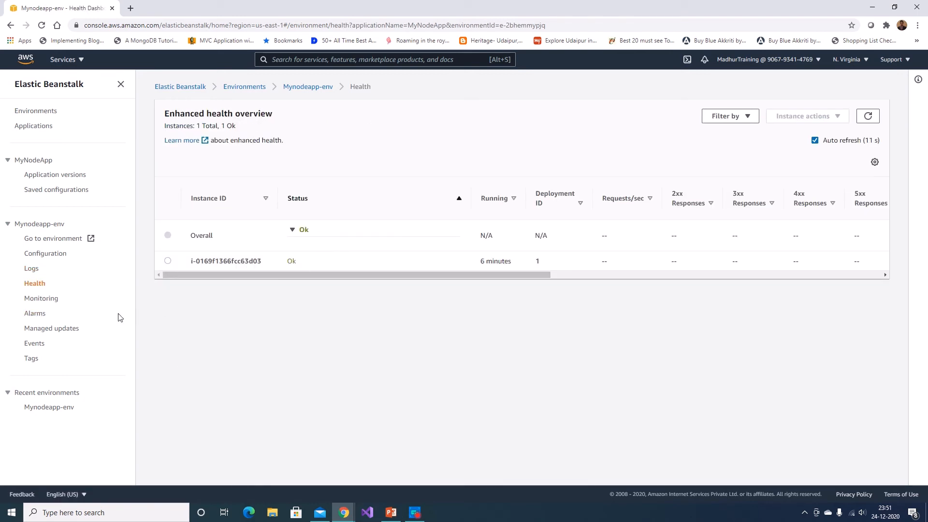
click(38, 299)
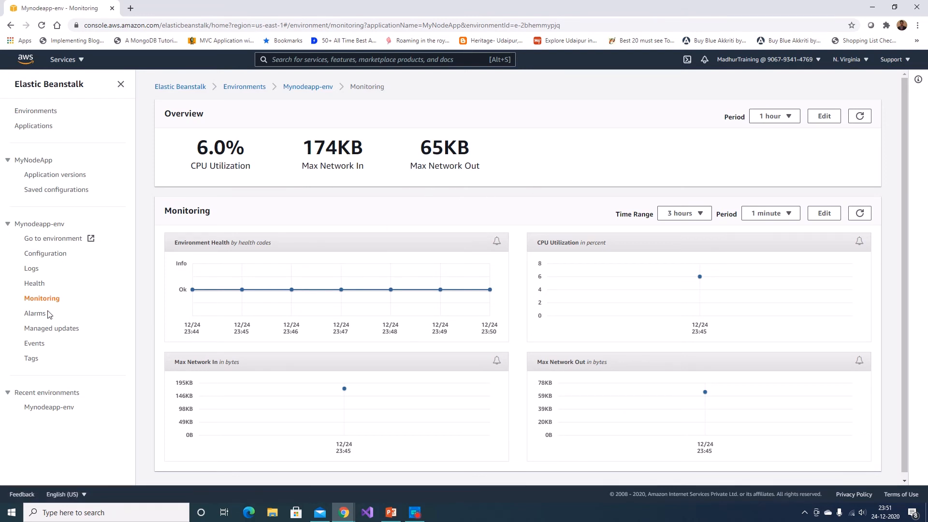
click(34, 314)
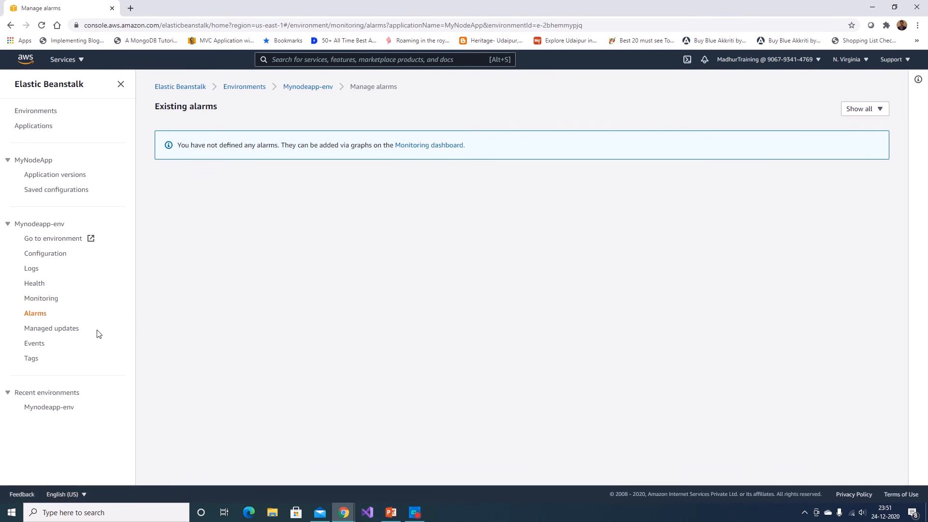
- Inspect the instance settings in the environment's configuration without changing them, and return to the Mynodeapp-env dashboard
click(43, 254)
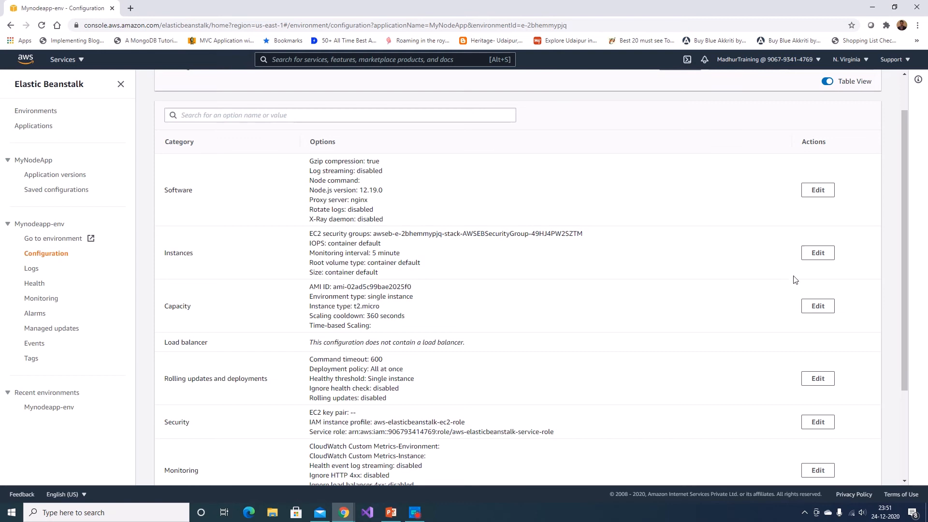
click(817, 253)
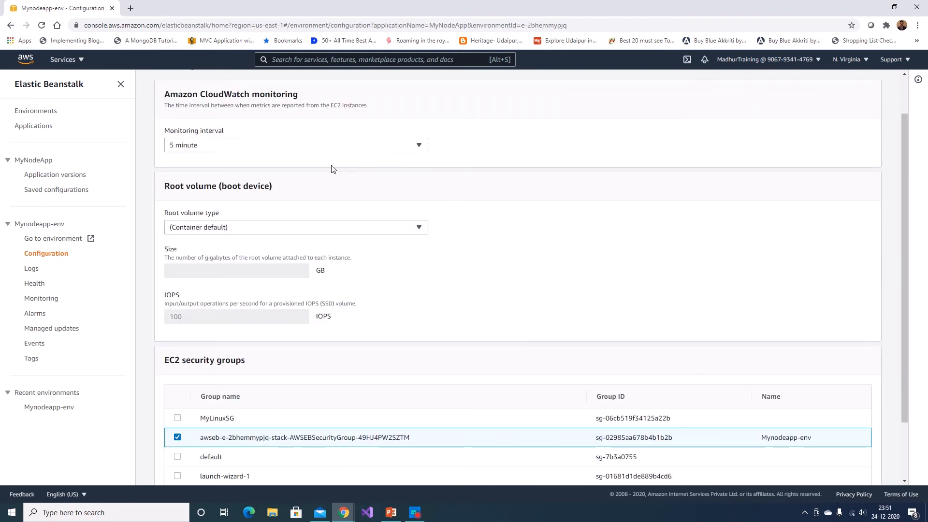
scroll(515, 210, down, 2)
scroll(513, 227, up, 3)
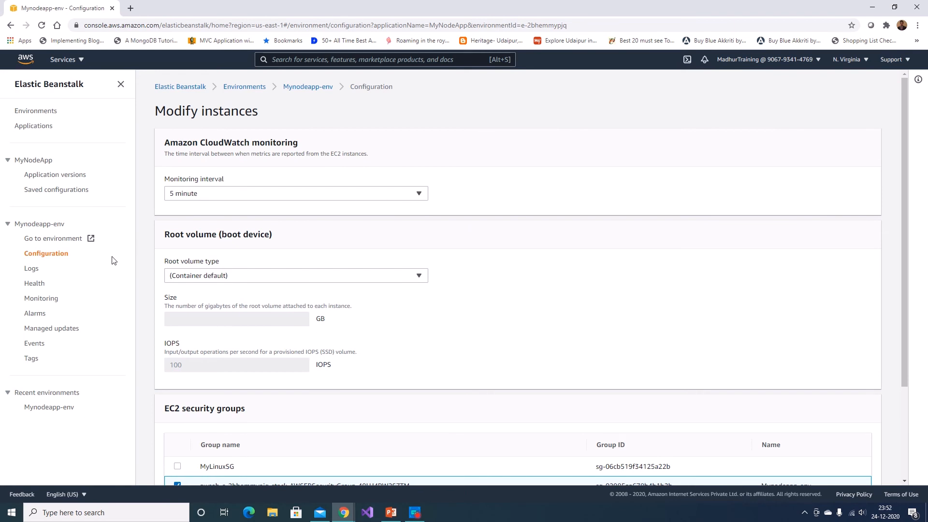
click(308, 88)
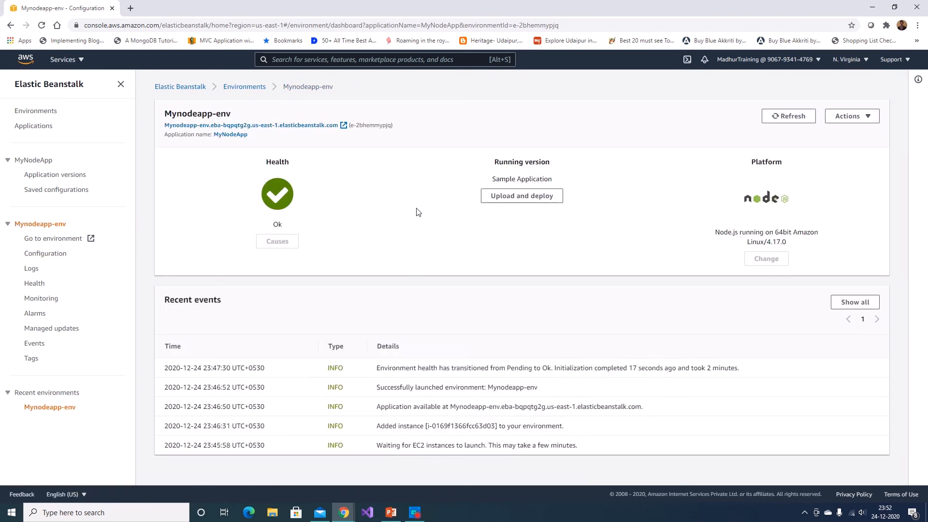
- View MyNodeApp's application versions, including the available actions and the form for uploading a new version, and cancel the upload
click(77, 177)
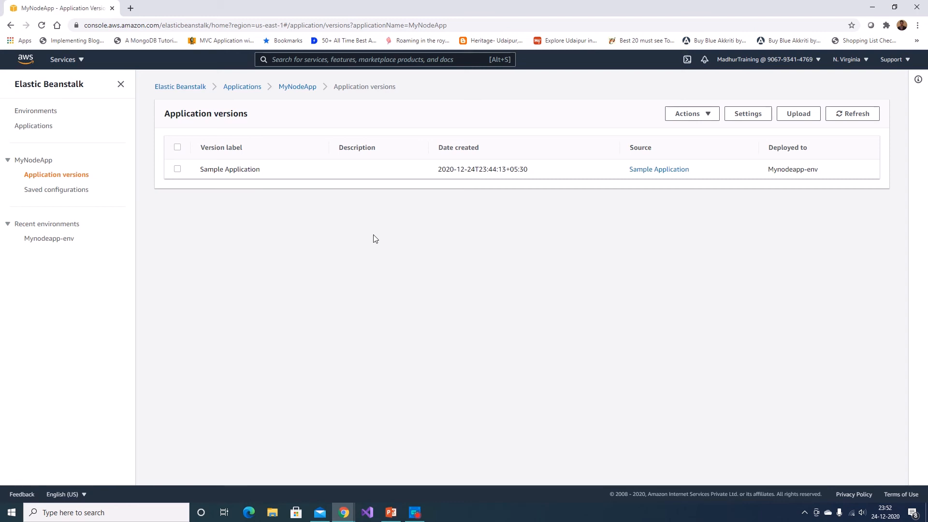
click(706, 115)
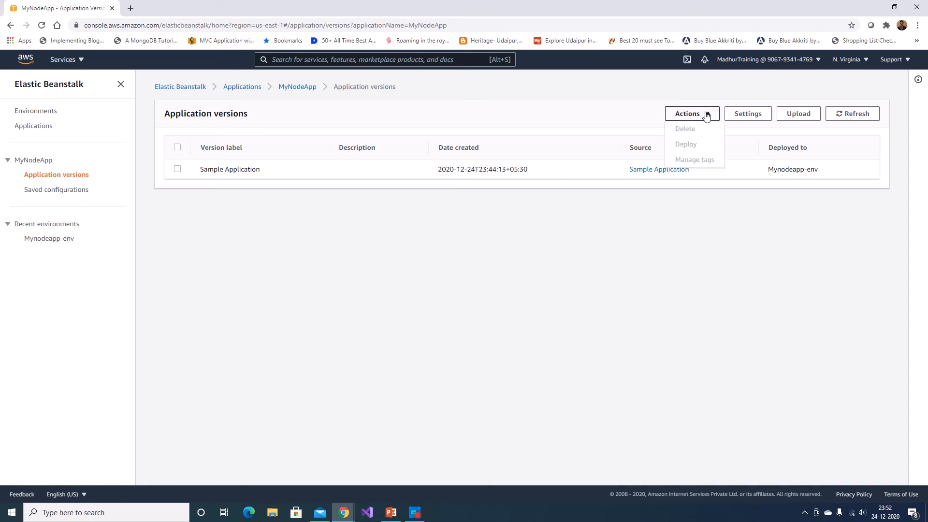
click(796, 116)
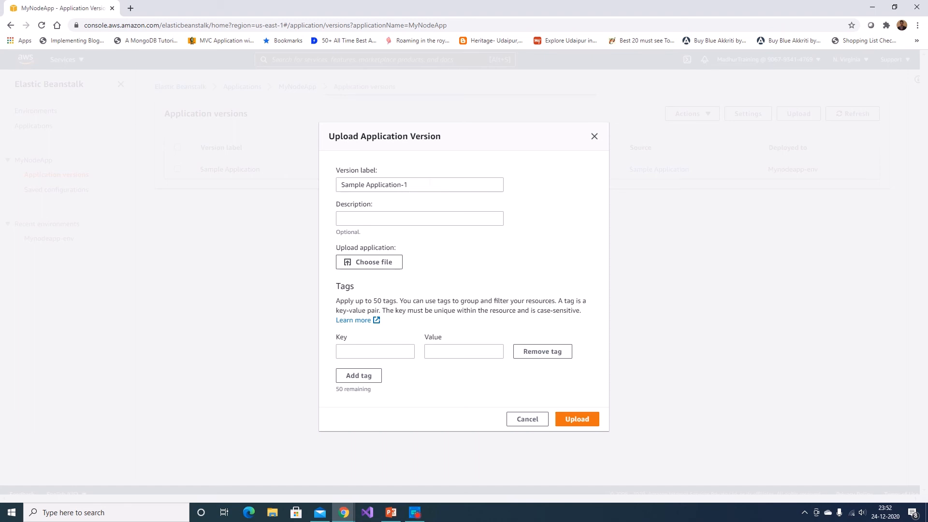
click(526, 419)
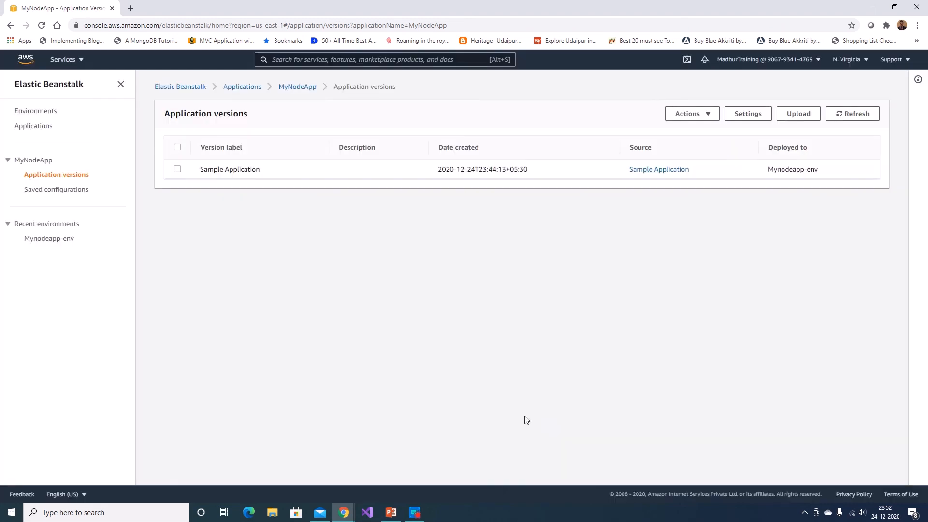
- From the list of all environments, open the creation form for a new web server environment and look through its options
click(59, 225)
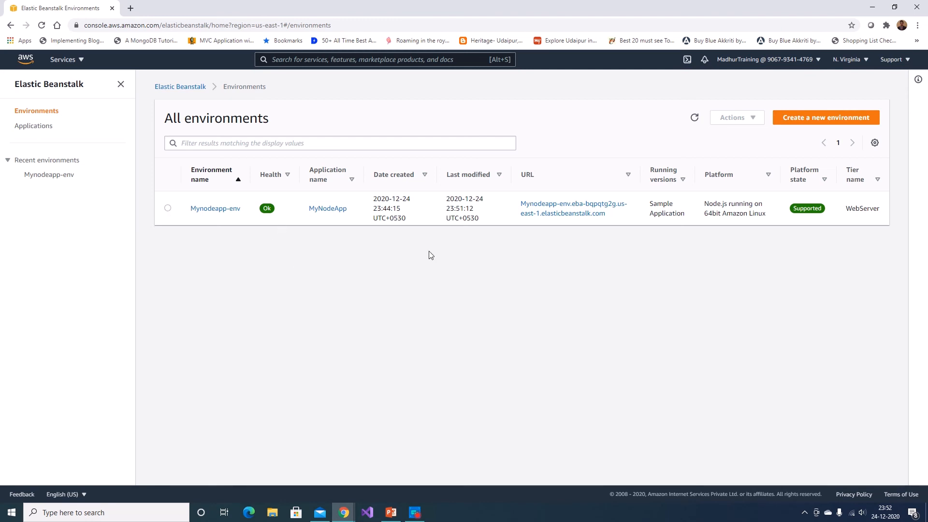
click(817, 119)
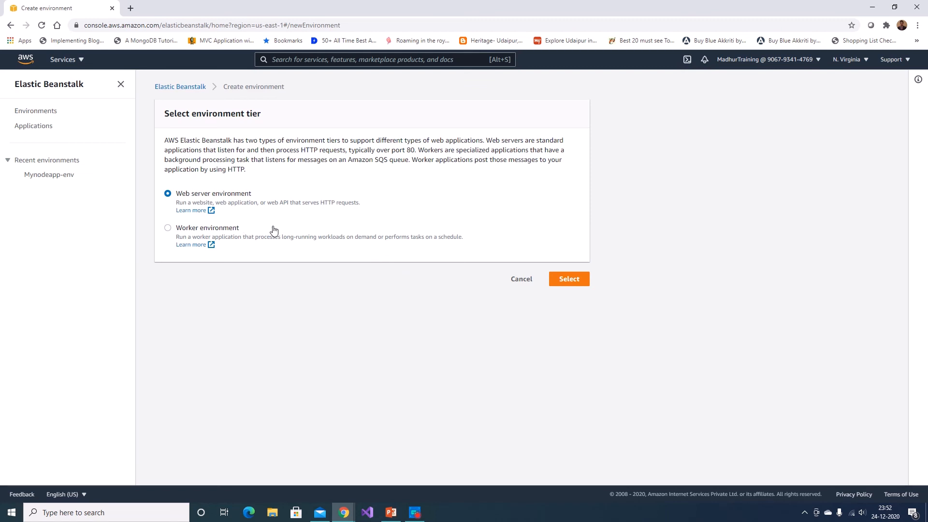
click(581, 283)
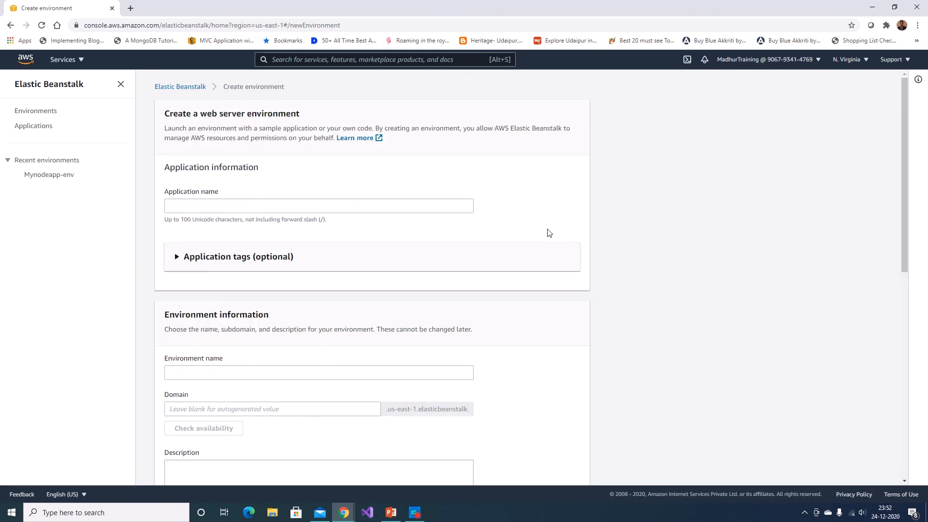
scroll(306, 204, down, 4)
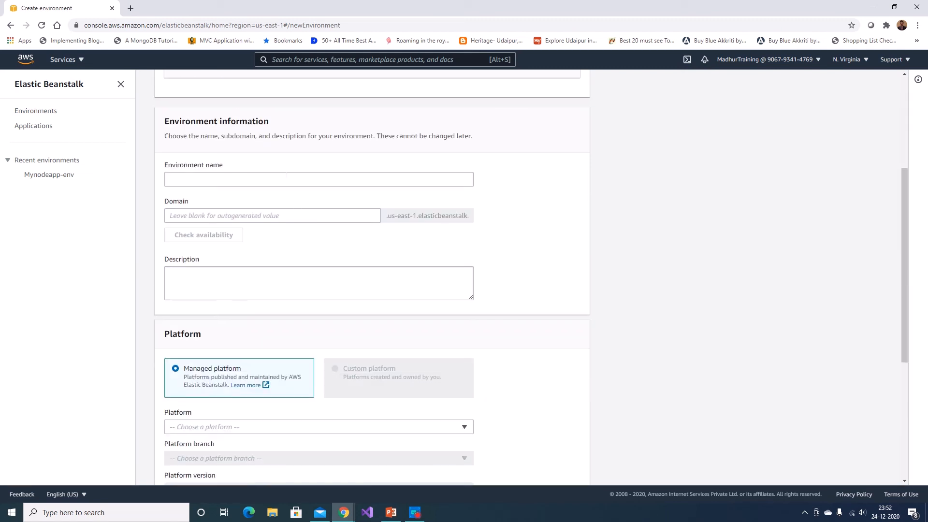
scroll(224, 192, down, 5)
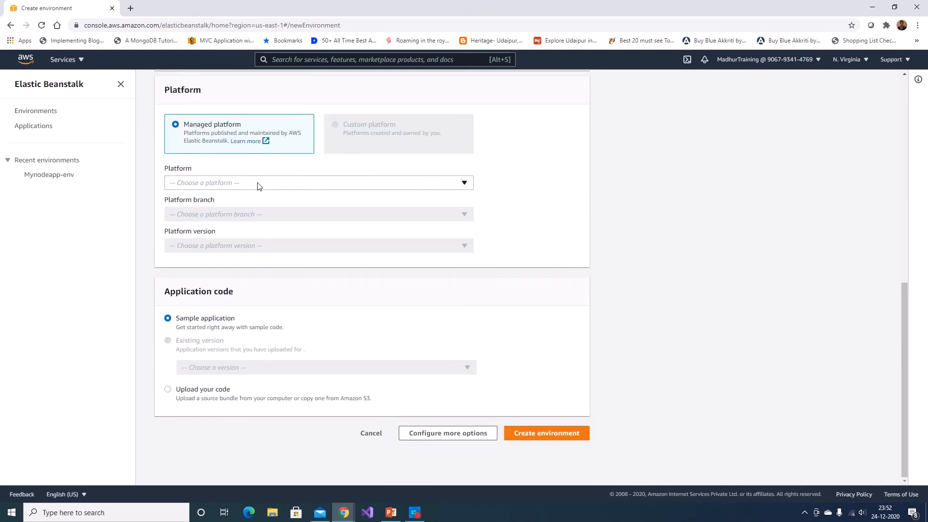
scroll(208, 342, up, 10)
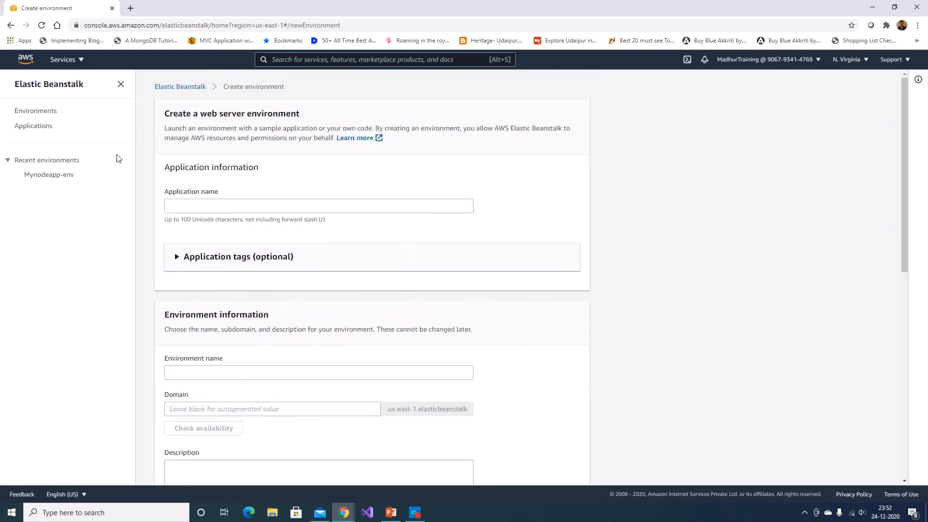
- Switch to the EC2 service, list the running instances, and view the details of the Mynodeapp-env instance
click(71, 62)
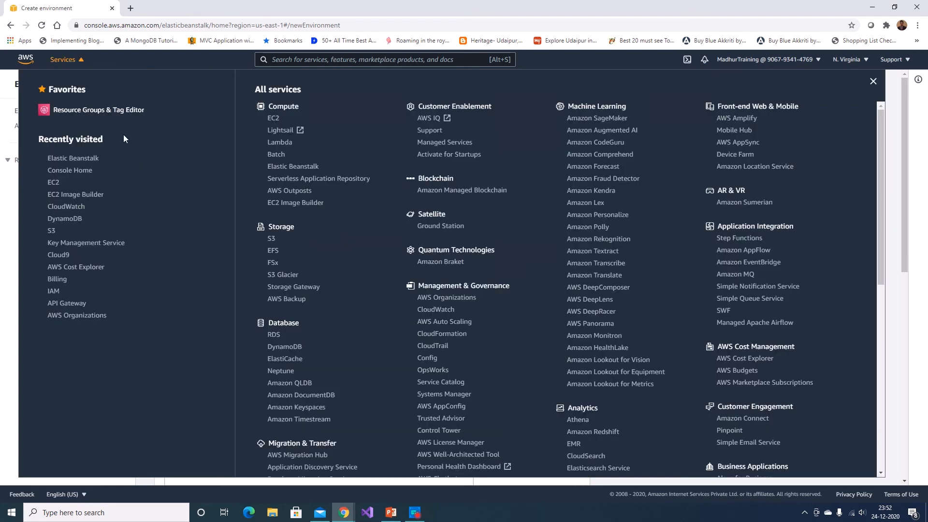
click(274, 119)
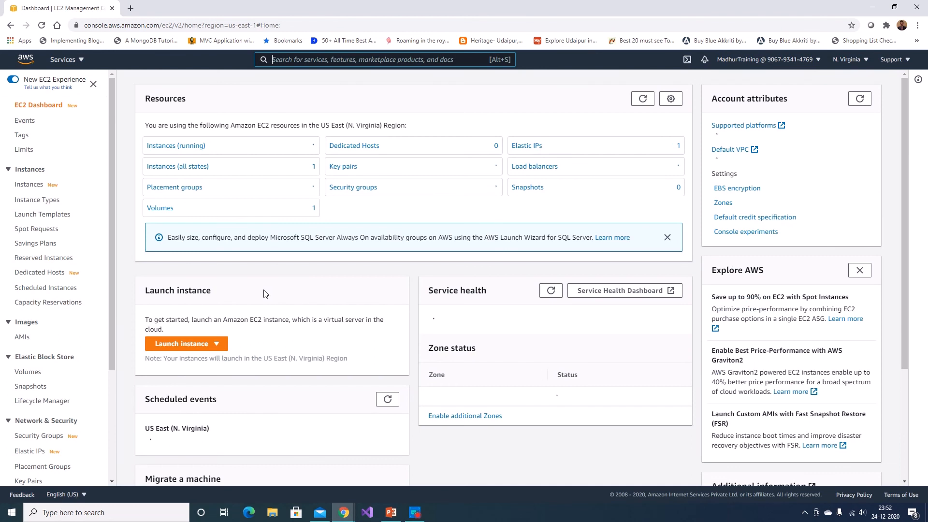
click(190, 146)
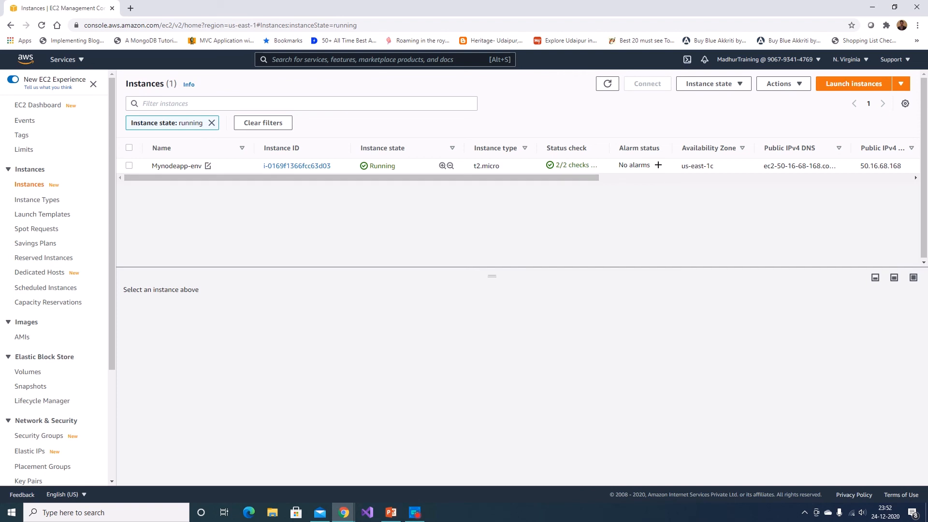
click(129, 165)
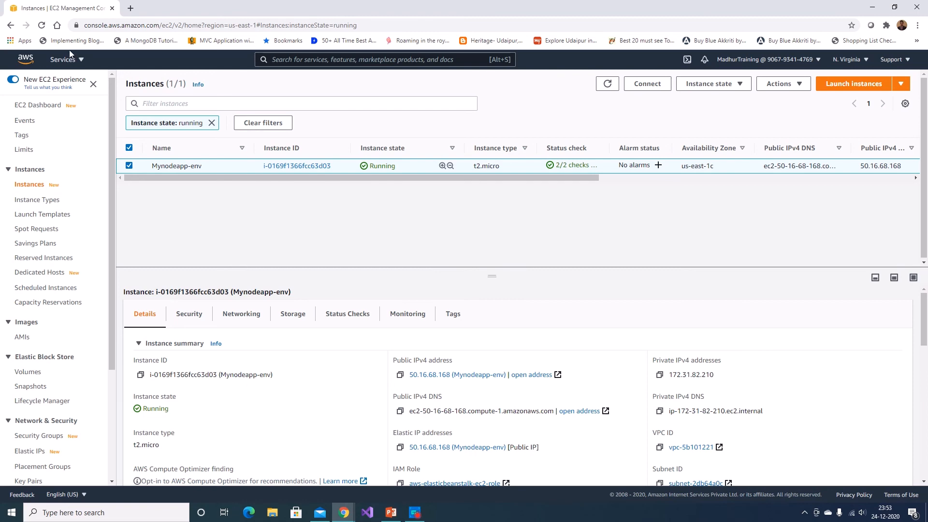
- Return to Elastic Beanstalk, select MyNodeApp in the list of all applications, and check which actions are available for it
click(73, 65)
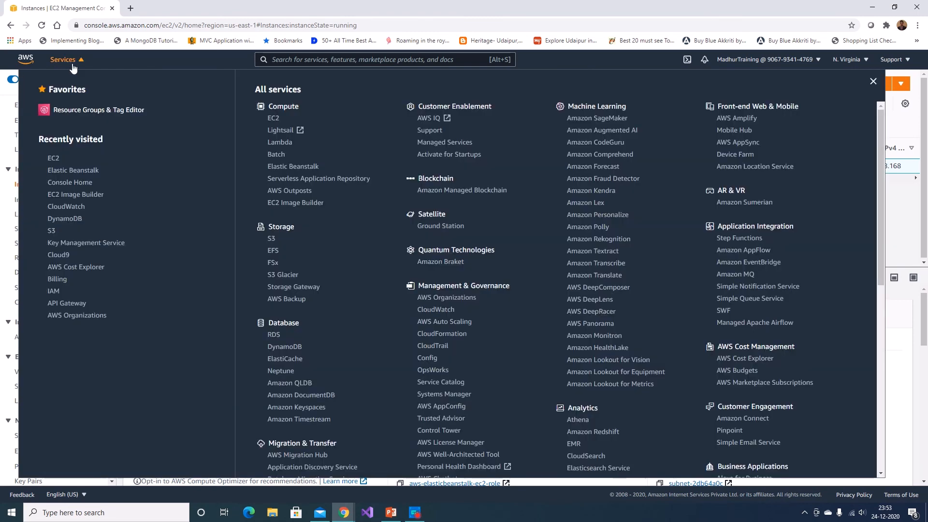
click(77, 169)
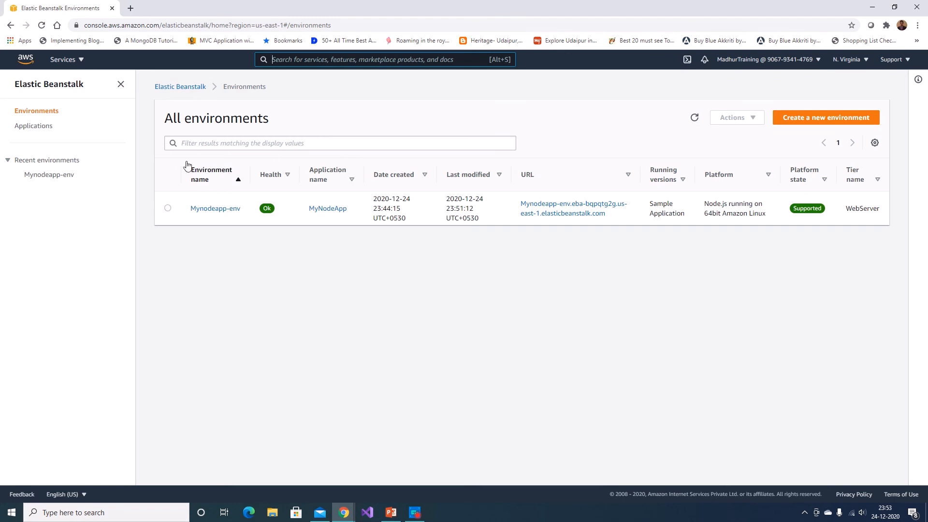
click(49, 127)
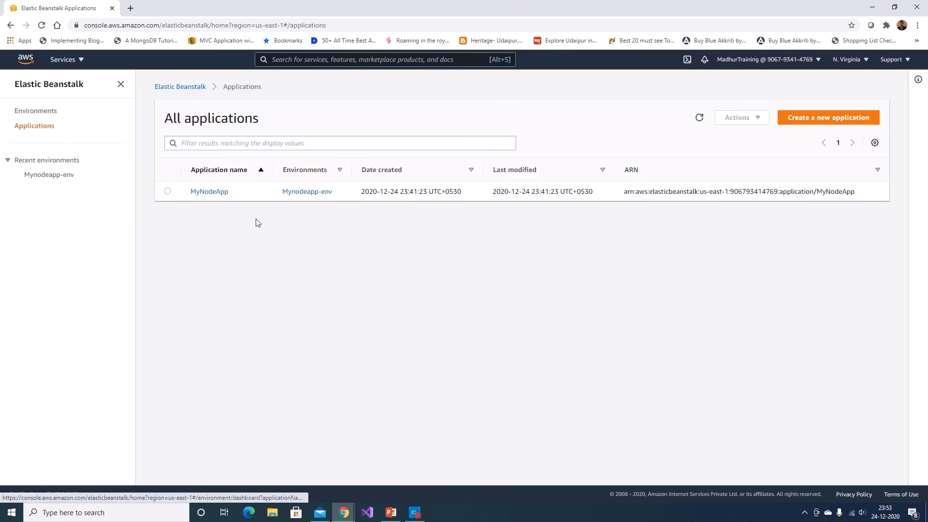
click(168, 191)
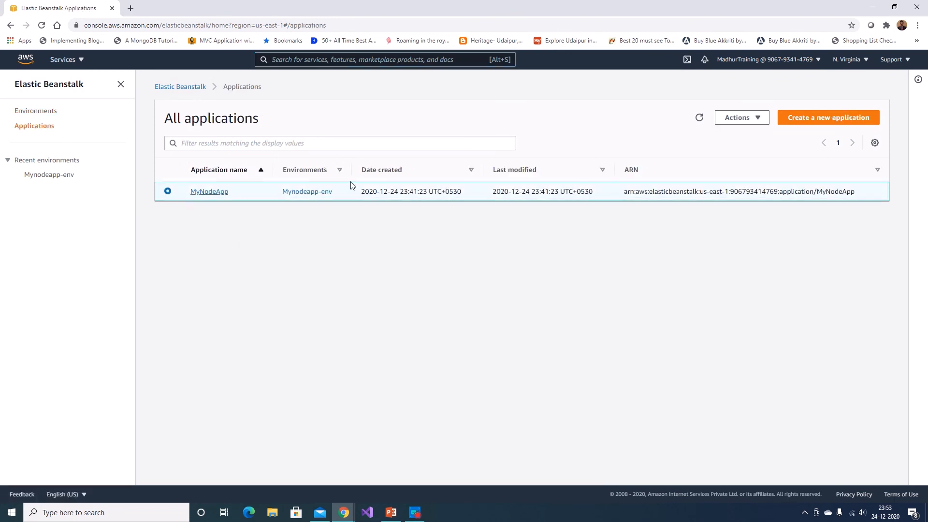
click(730, 120)
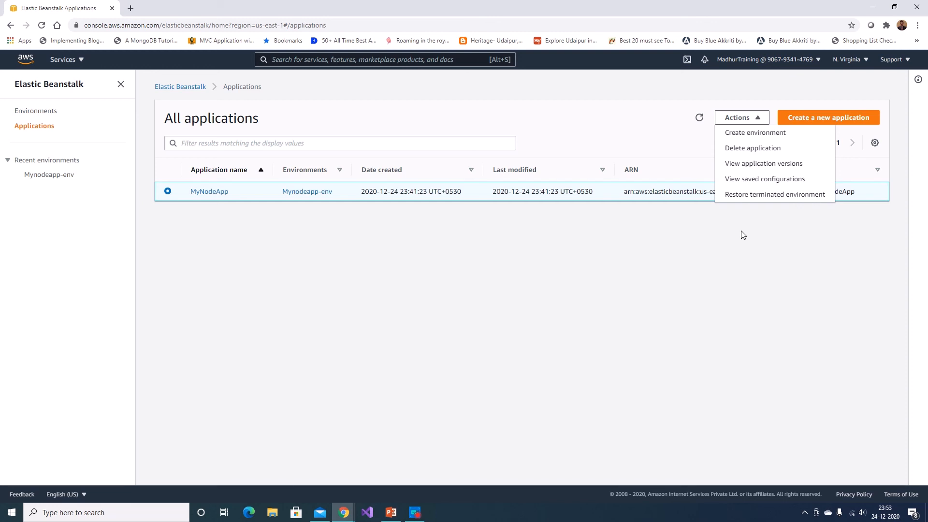
click(468, 233)
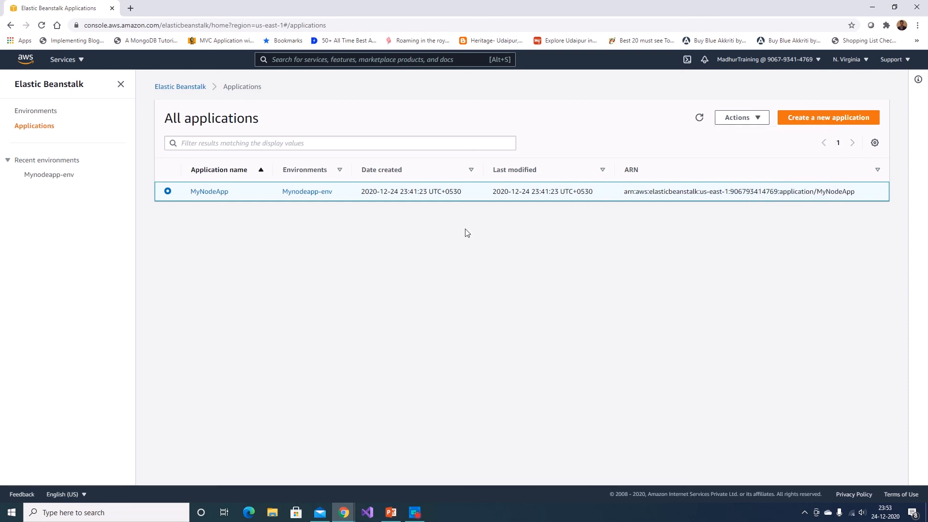
- Delete the selected application, confirming the permanent deletion with the application name MyNodeApp
click(751, 119)
click(754, 147)
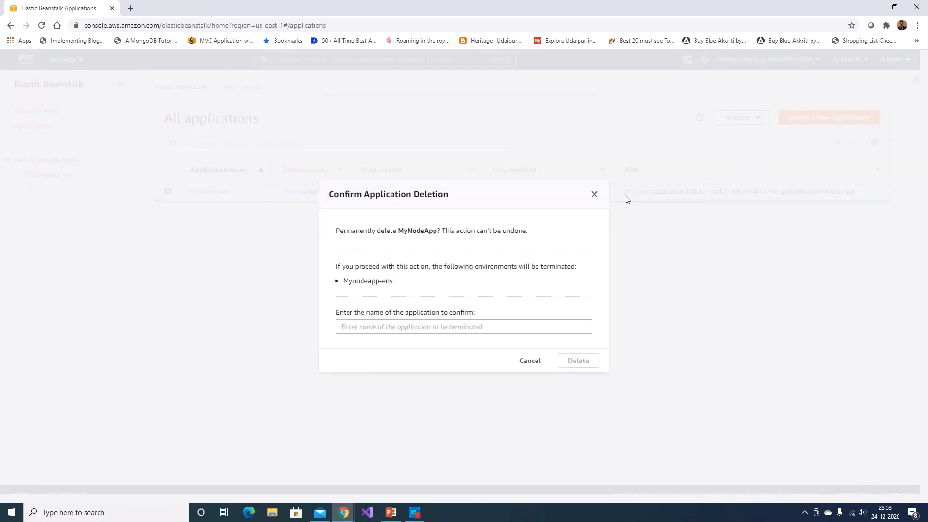
click(411, 326)
text(Mynodeapp)
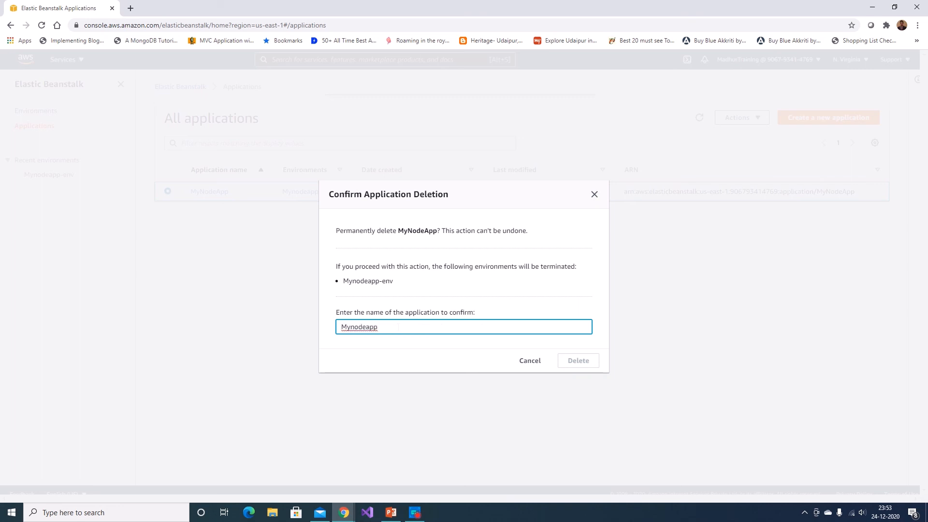
key(BackSpace)
key(BackSpace)
key(BackSpace)
key(BackSpace)
key(BackSpace)
key(BackSpace)
key(BackSpace)
key(BackSpace)
key(BackSpace)
text(MyNodeApp)
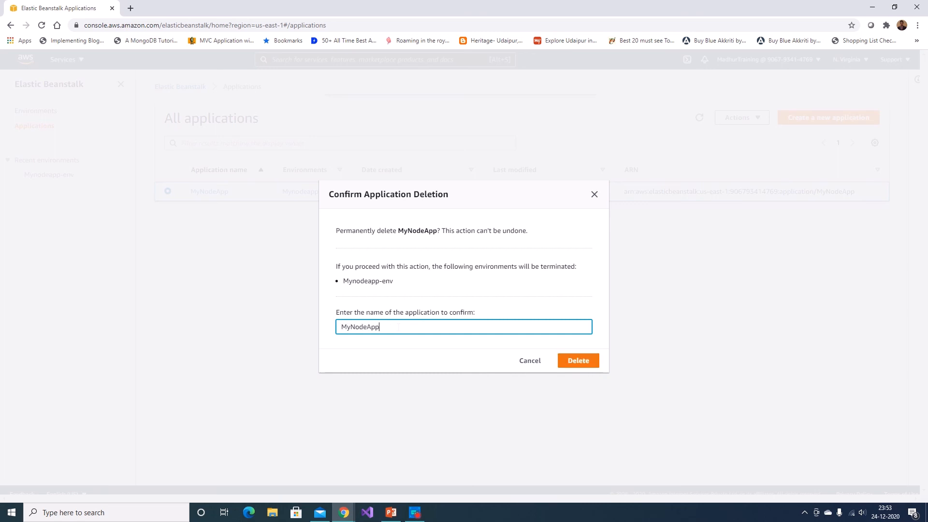
click(582, 362)
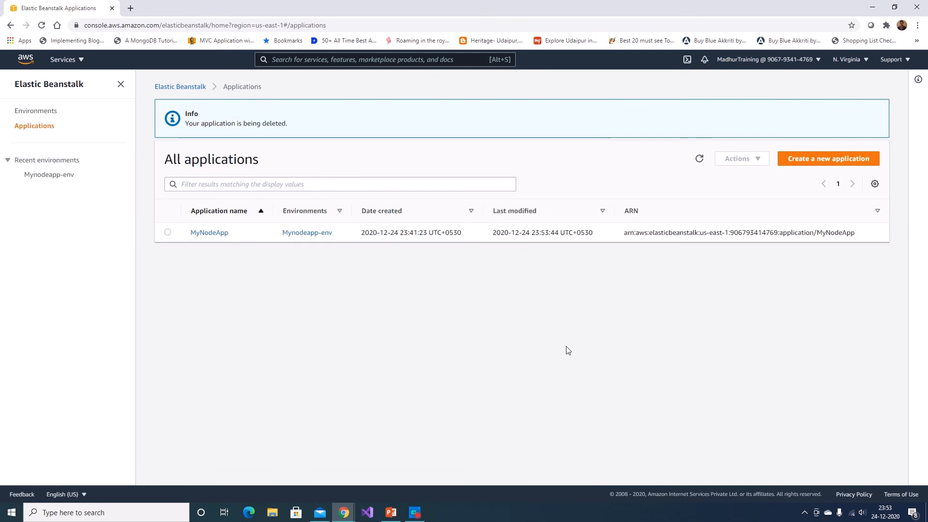
- Open the Mynodeapp-env dashboard from the recent environments and check the environment's termination status
click(74, 177)
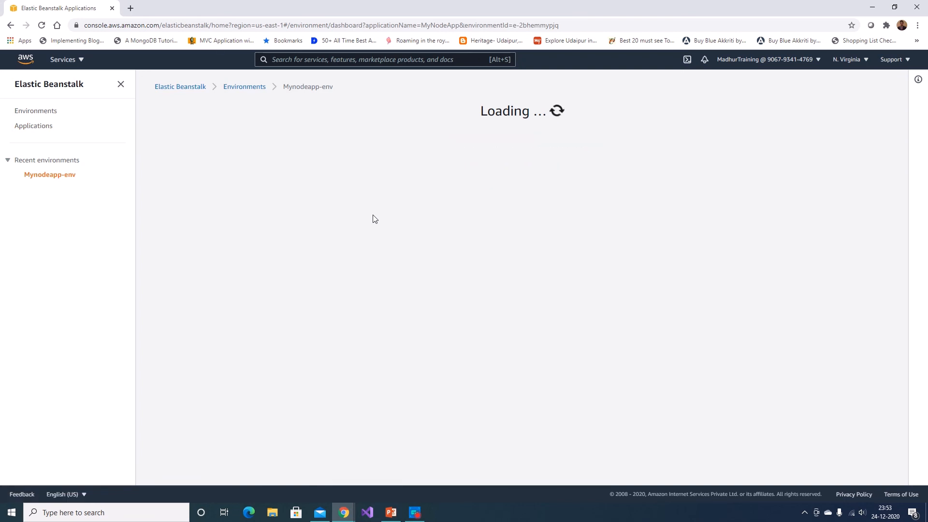
drag(363, 118, 191, 116)
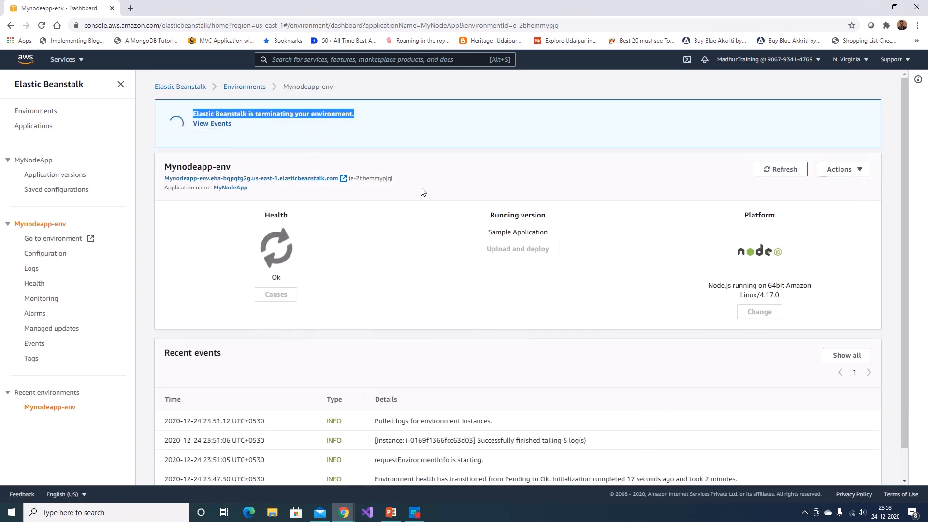